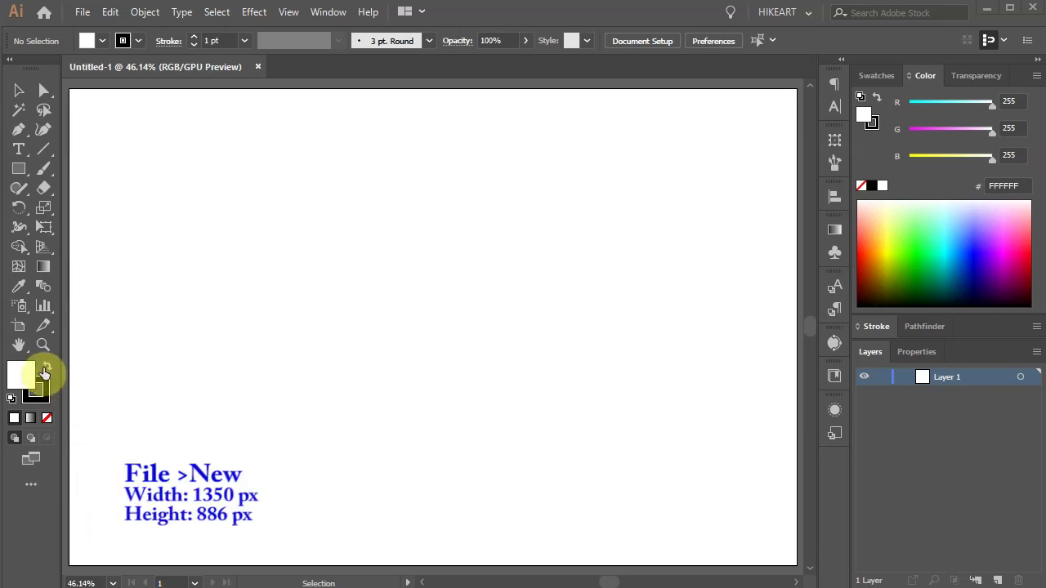
# Set the drawing colours to a black fill with no stroke.
pyautogui.click(45, 371)
pyautogui.press('x')
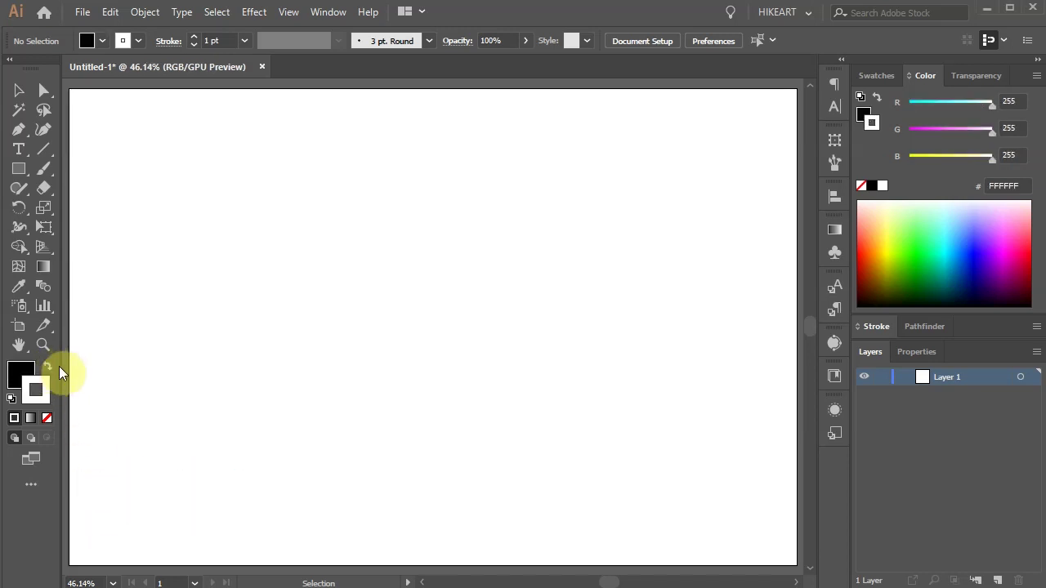
pyautogui.press('/')
pyautogui.press('x')
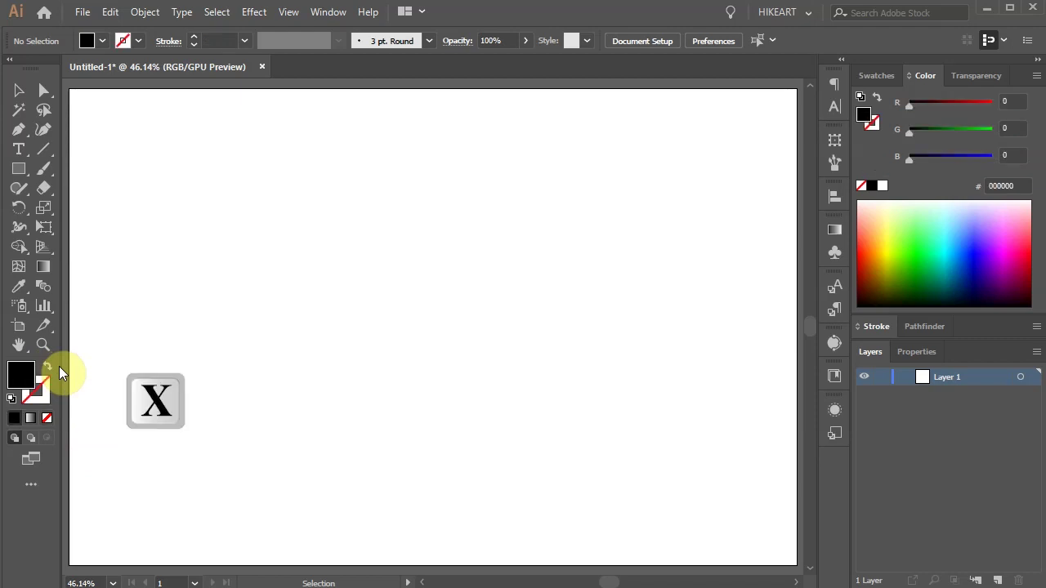
# Create a 17 px by 17 px circle on the upper part of the artboard with the Ellipse tool.
pyautogui.press('l')
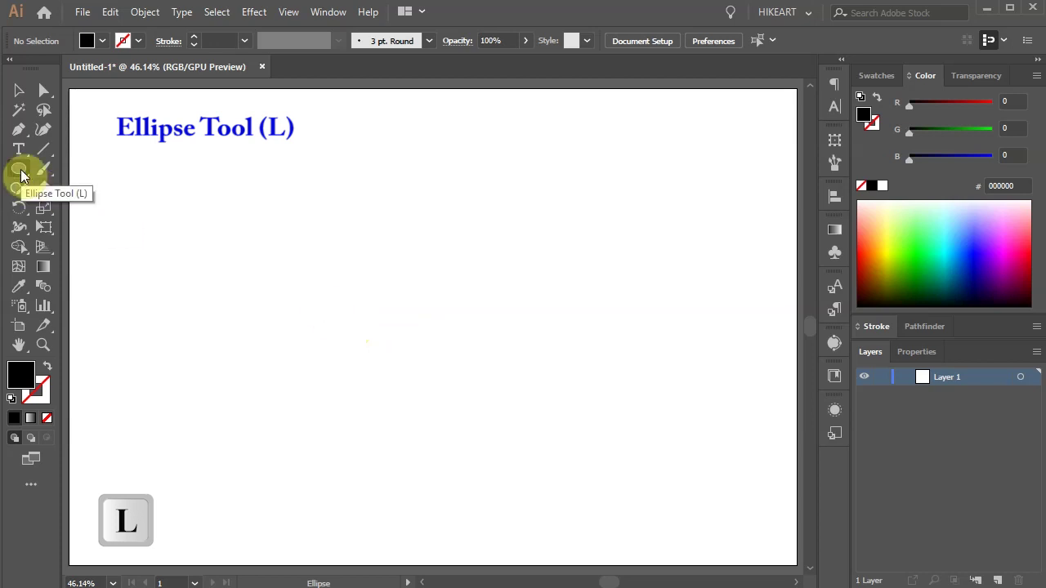
pyautogui.click(448, 230)
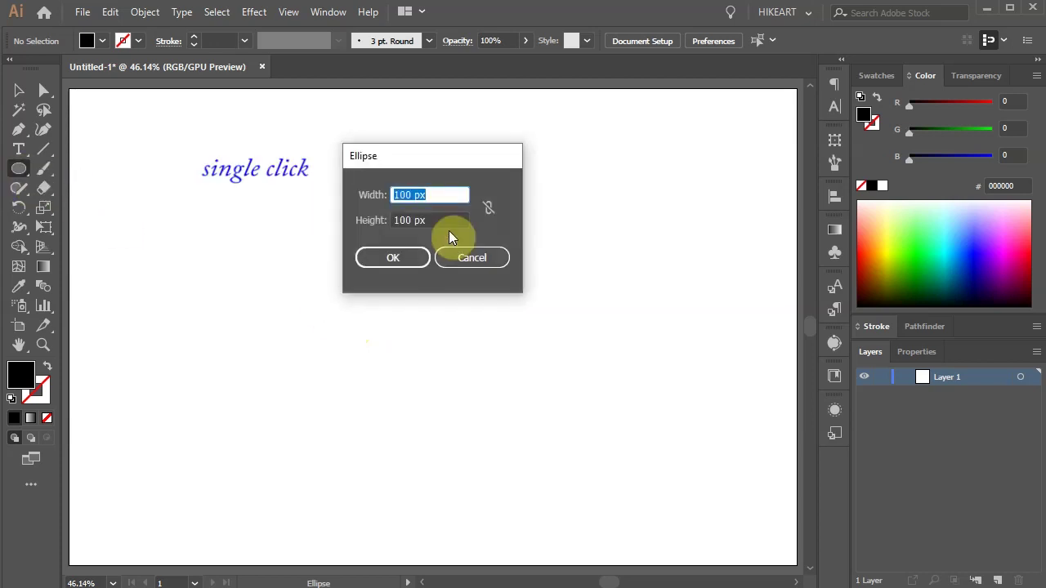
pyautogui.write('17')
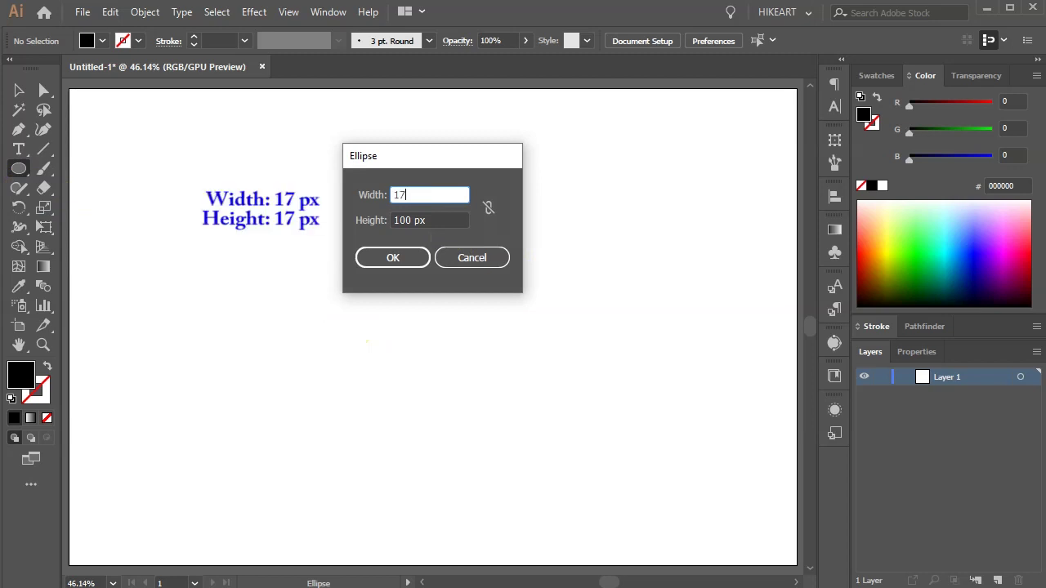
pyautogui.press('Tab')
pyautogui.write('17')
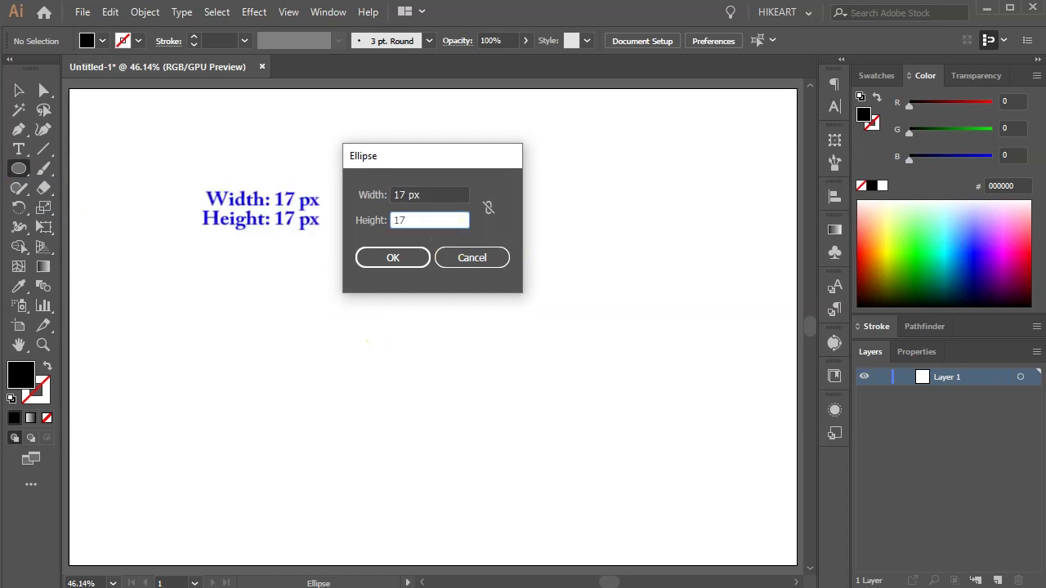
pyautogui.press('Return')
pyautogui.scroll(5, 451, 231)
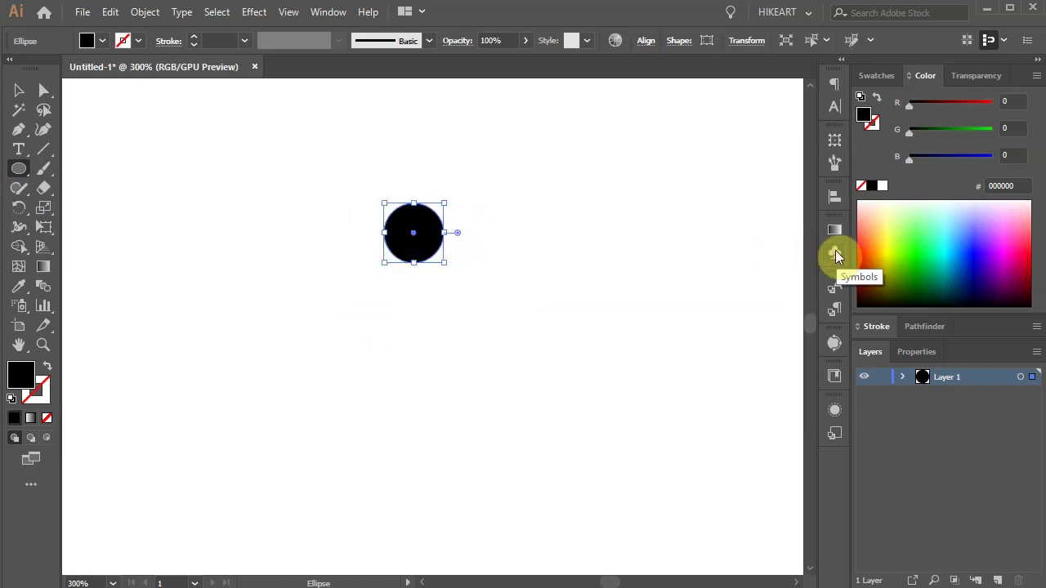
# Save the black circle as a dynamic movie clip symbol named New Symbol and delete the original from the artboard.
pyautogui.click(835, 256)
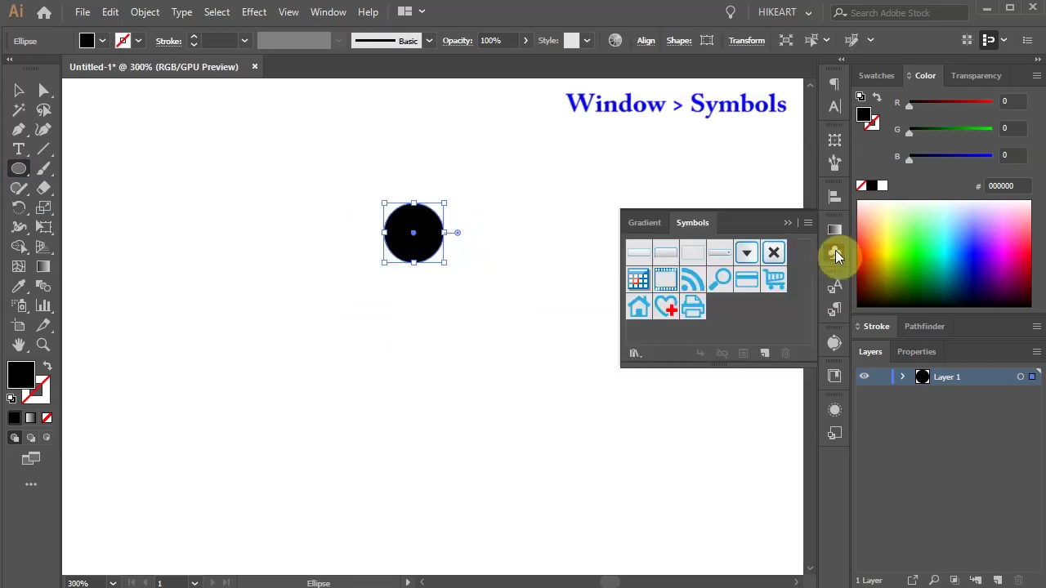
pyautogui.click(334, 13)
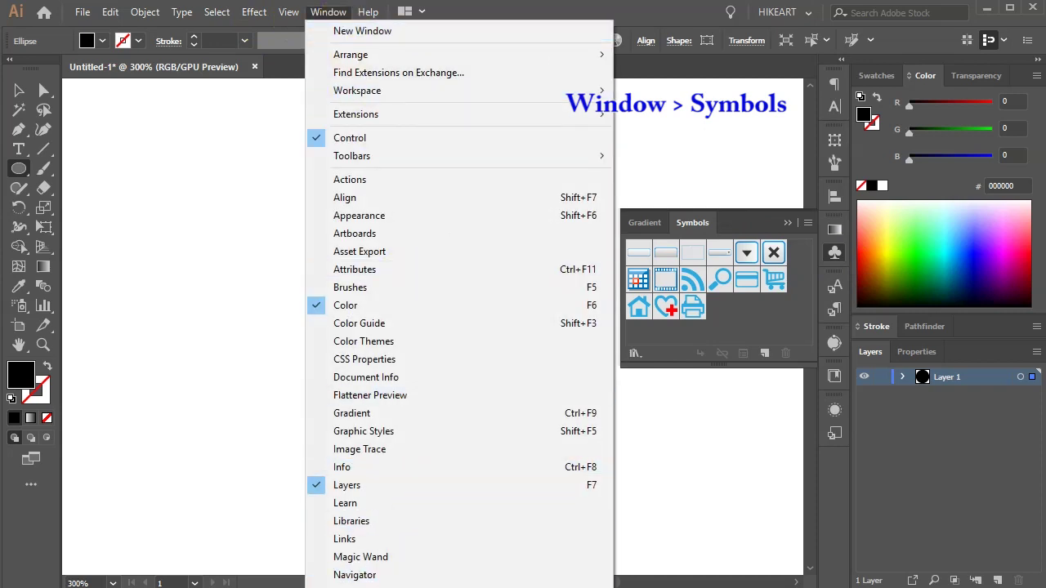
pyautogui.click(691, 436)
pyautogui.moveTo(420, 229); pyautogui.dragTo(707, 302)
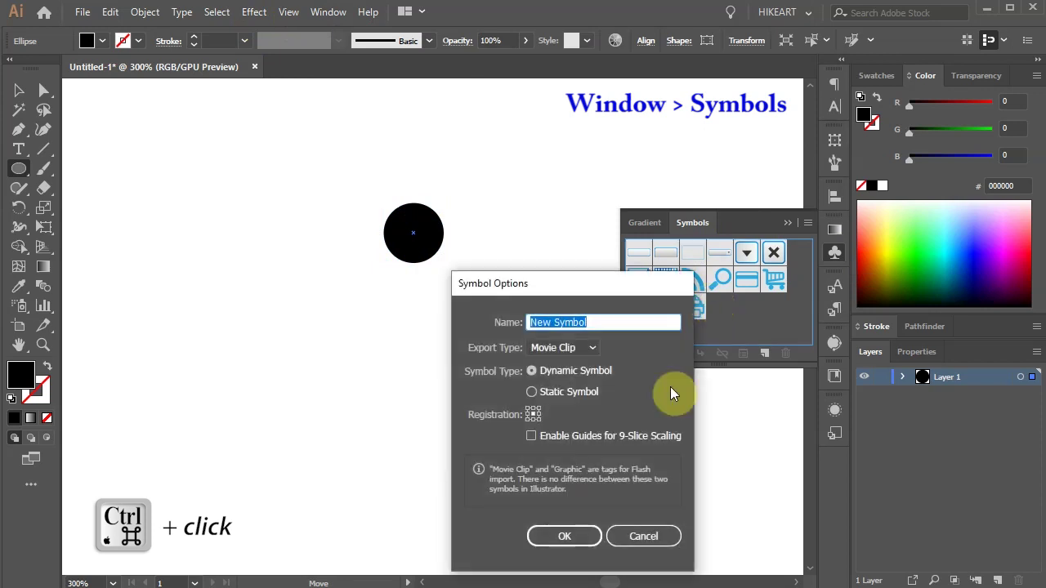
pyautogui.click(592, 533)
pyautogui.click(786, 223)
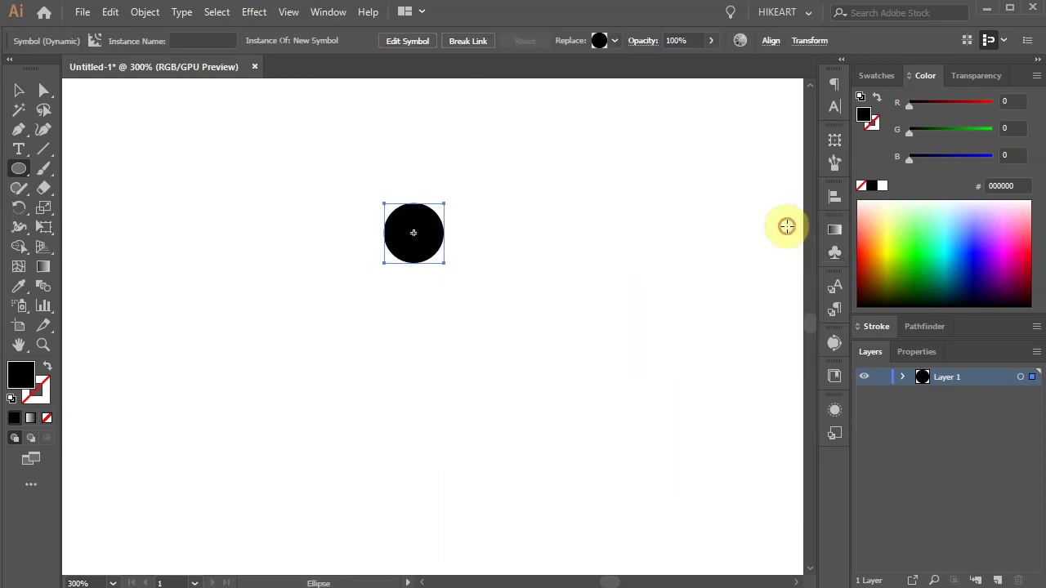
pyautogui.press('Delete')
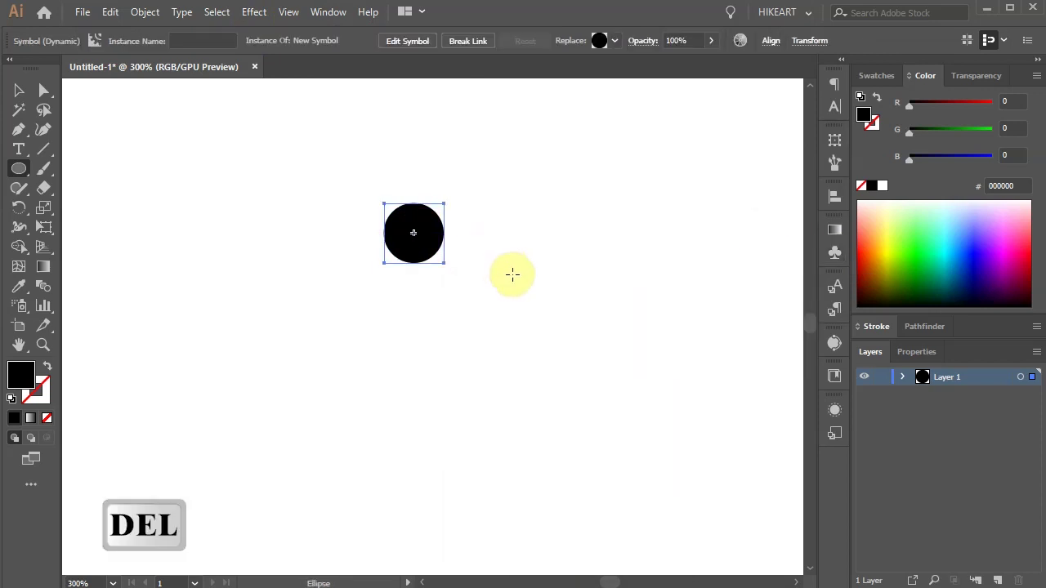
pyautogui.press('Delete')
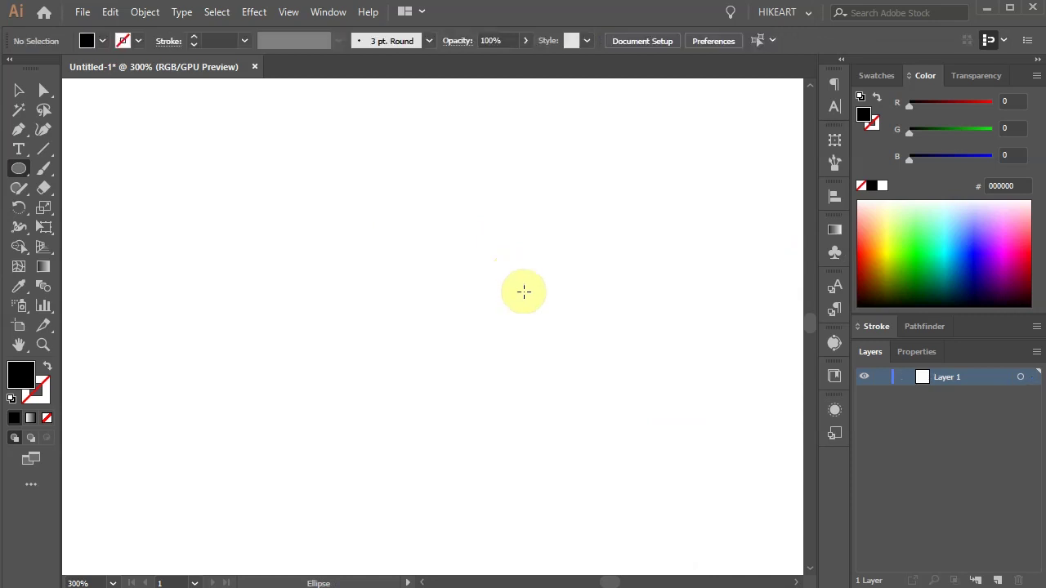
# Spray scattered instances of the dot symbol across the whole artboard and beyond its edges with the Symbol Sprayer.
pyautogui.hotkey('ctrl', '0')
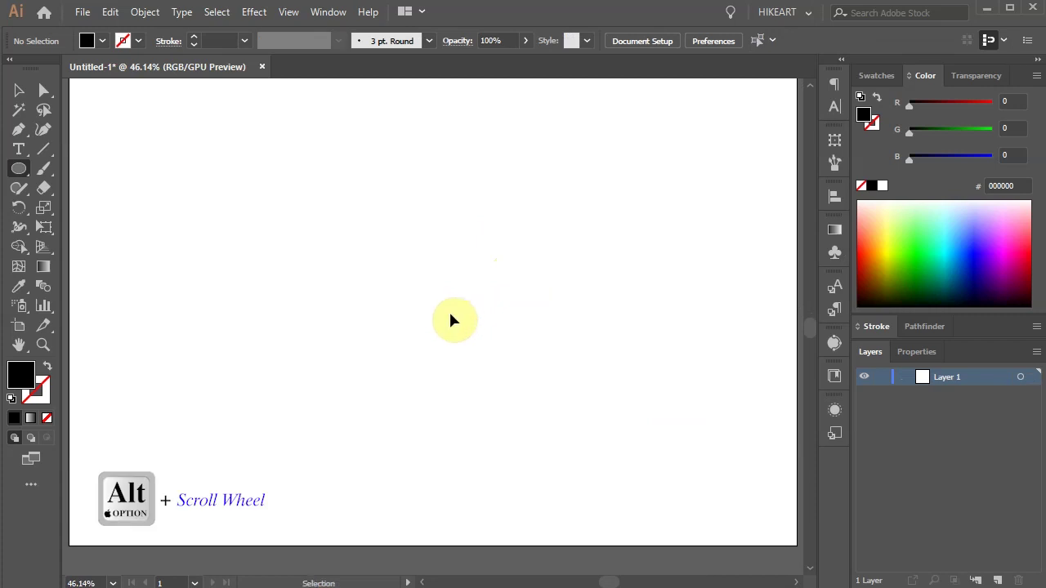
pyautogui.scroll(-3, 422, 299)
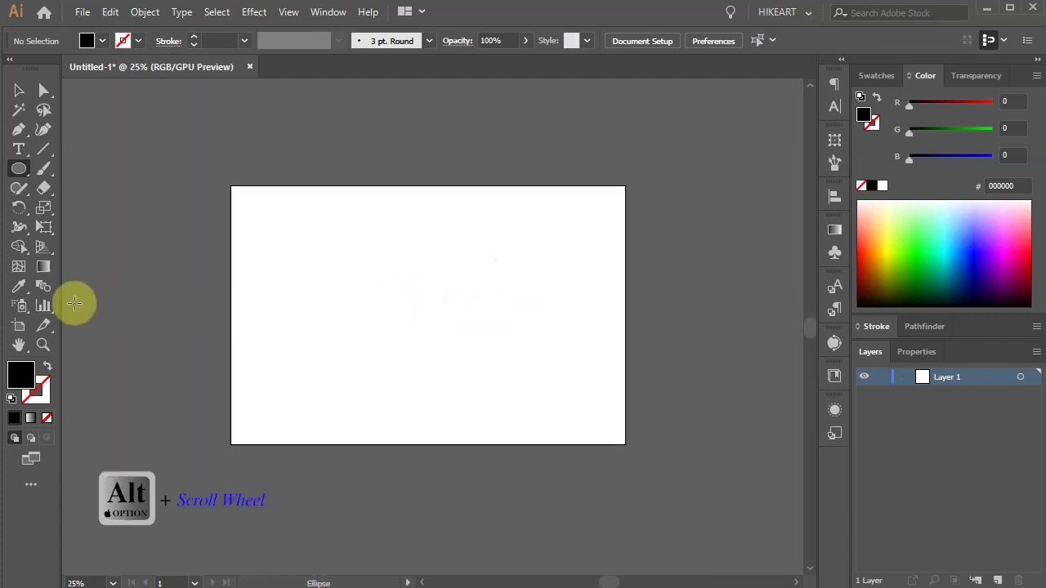
pyautogui.click(25, 310)
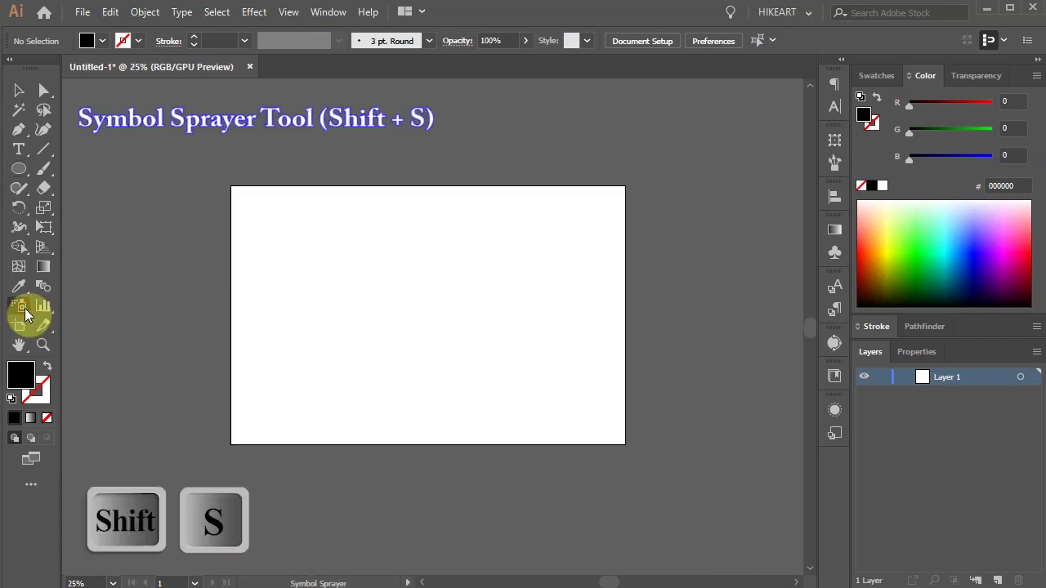
pyautogui.moveTo(179, 227)
pyautogui.mouseDown()
pyautogui.moveTo(206, 310)
pyautogui.moveTo(261, 343)
pyautogui.moveTo(487, 278)
pyautogui.moveTo(624, 300)
pyautogui.moveTo(458, 377)
pyautogui.mouseUp()
pyautogui.click(612, 414)
pyautogui.click(255, 415)
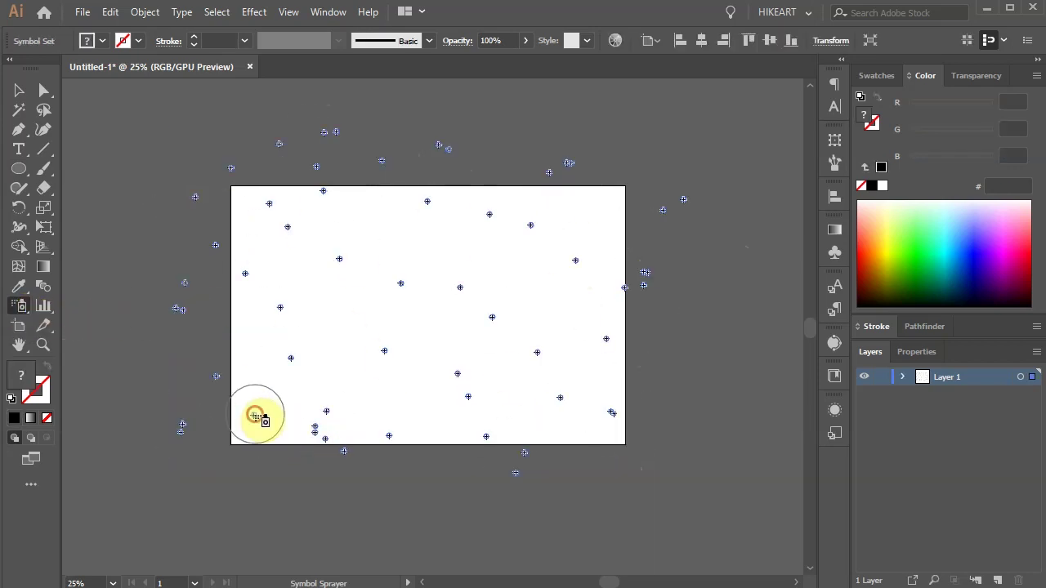
pyautogui.click(309, 452)
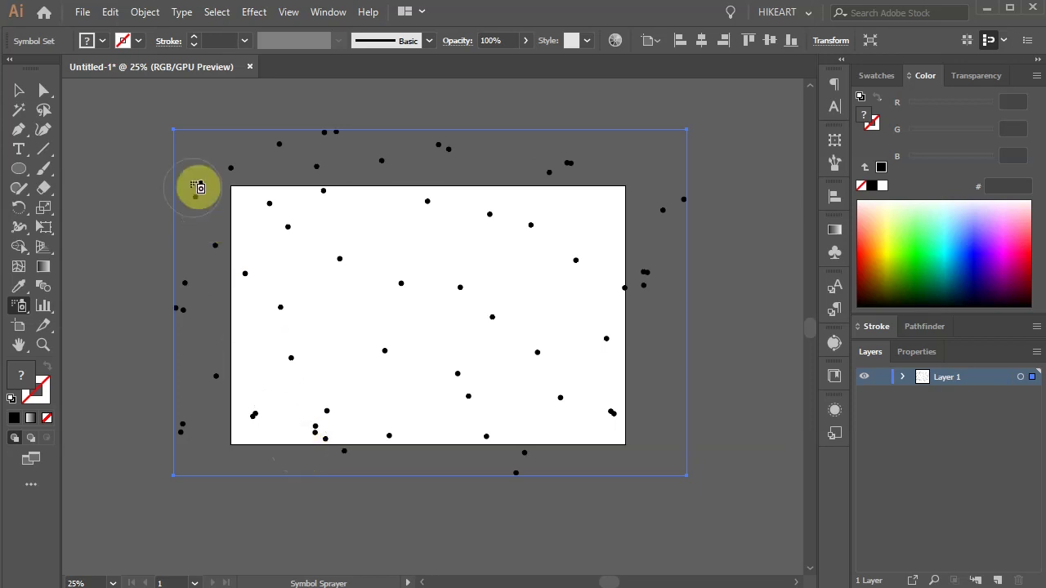
# Expand the sprayed symbol set twice, with Object and Fill enabled, to turn the instances into editable shapes.
pyautogui.click(145, 11)
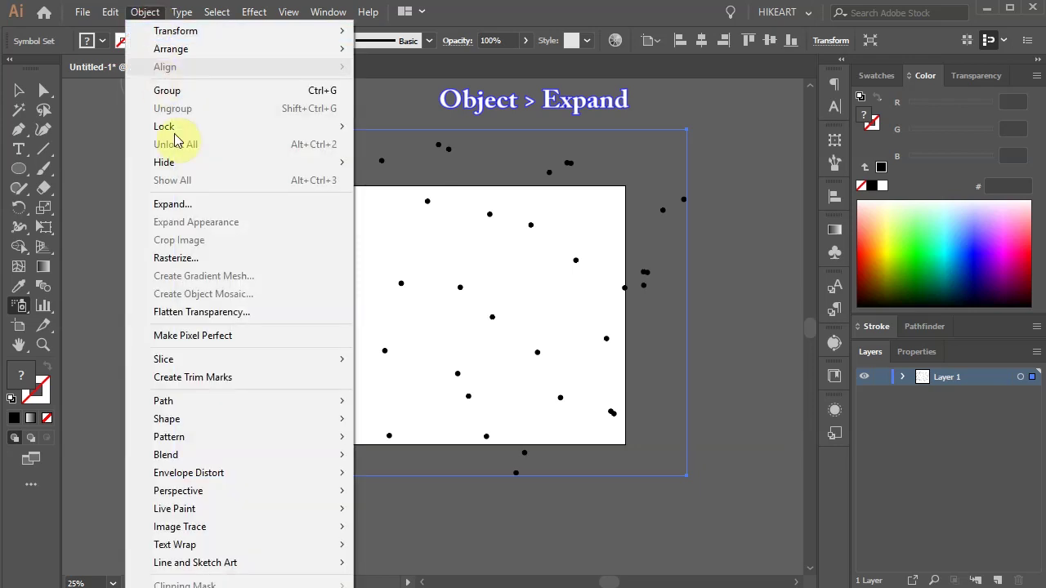
pyautogui.click(187, 203)
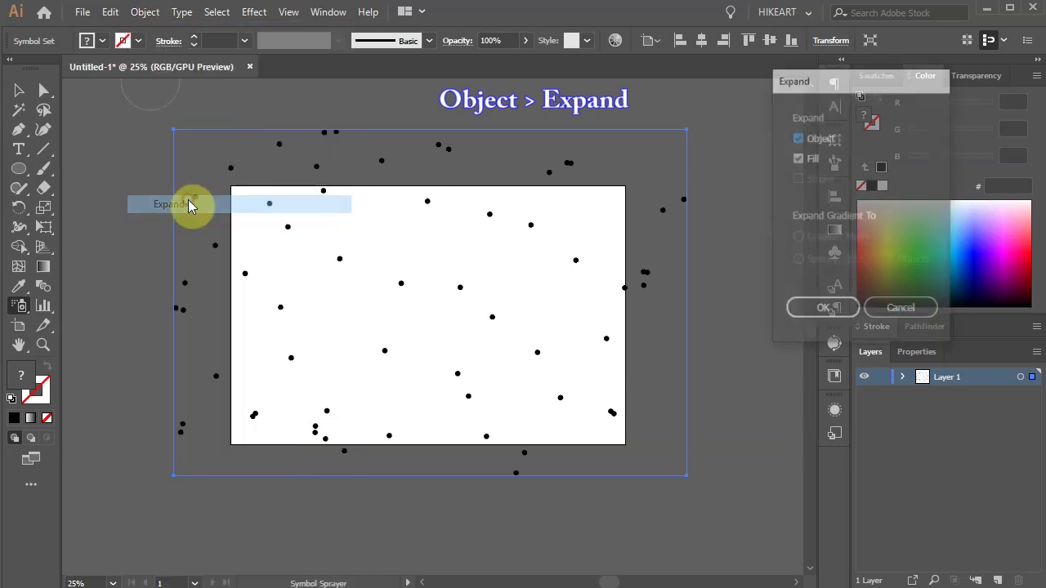
pyautogui.click(804, 309)
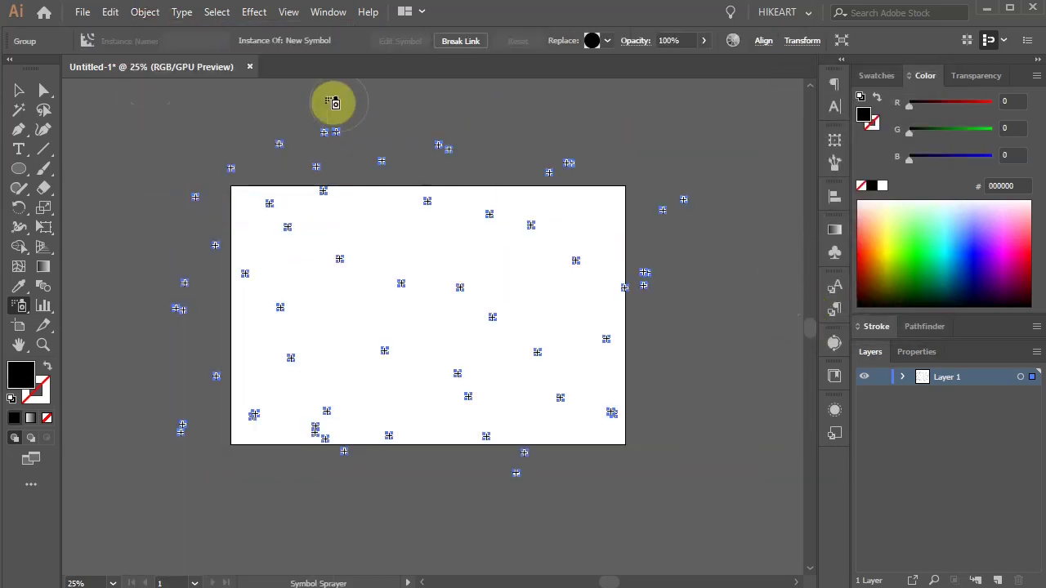
pyautogui.click(144, 11)
pyautogui.click(216, 206)
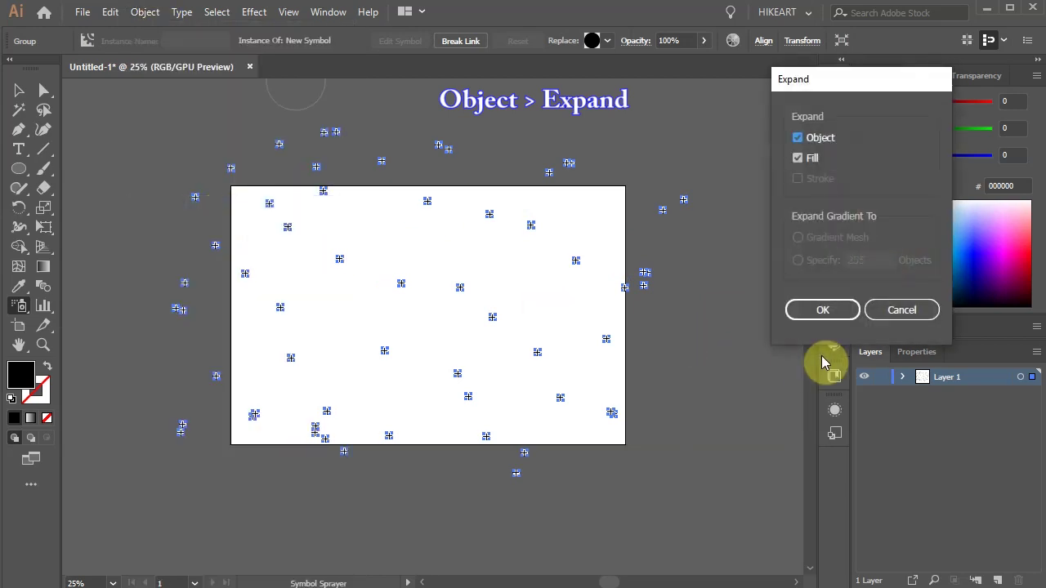
pyautogui.click(821, 311)
# Ungroup the expanded dots and deselect them.
pyautogui.press('v')
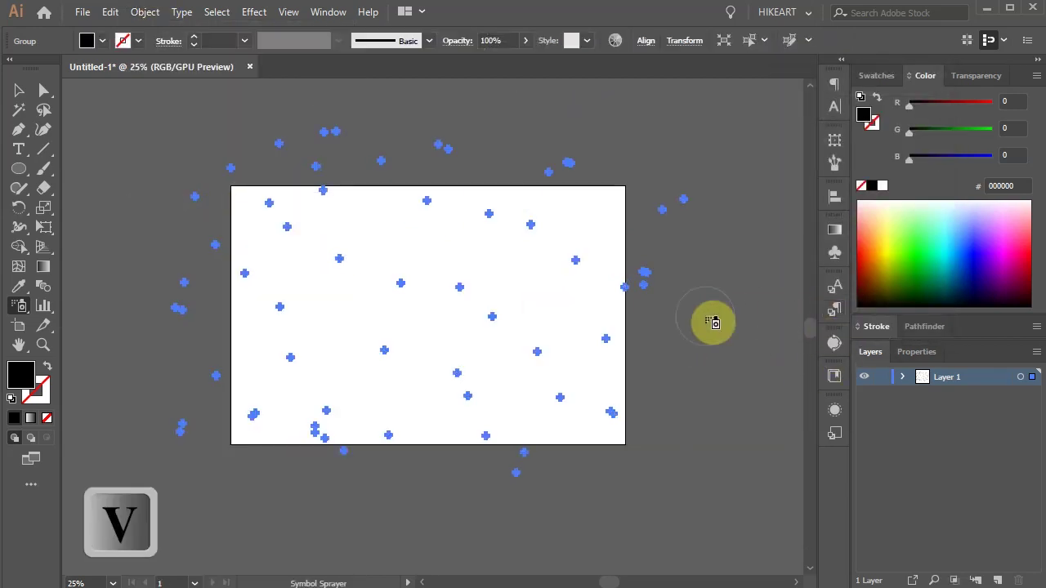
pyautogui.rightClick(577, 325)
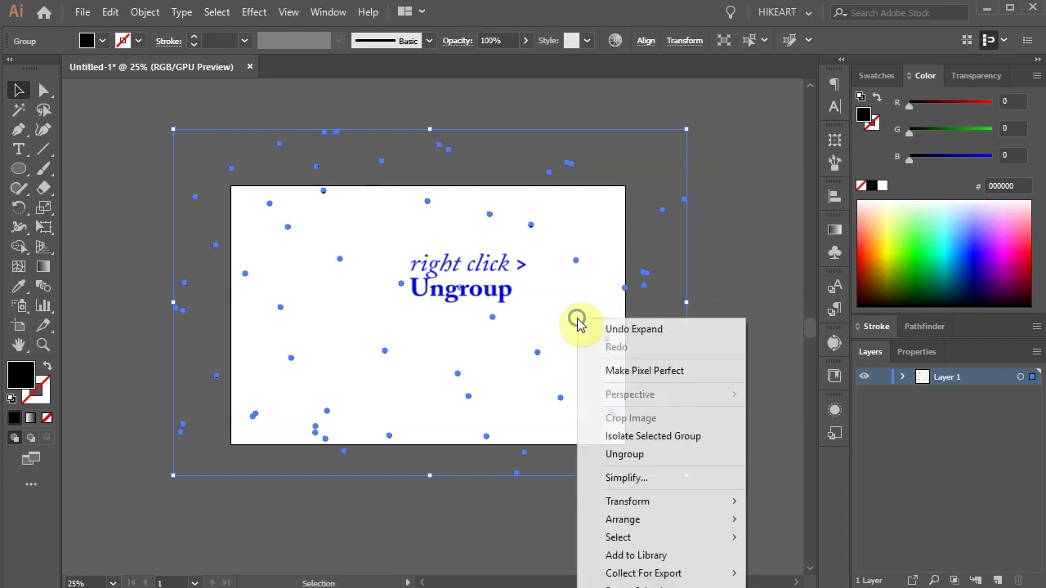
pyautogui.click(668, 456)
pyautogui.click(719, 423)
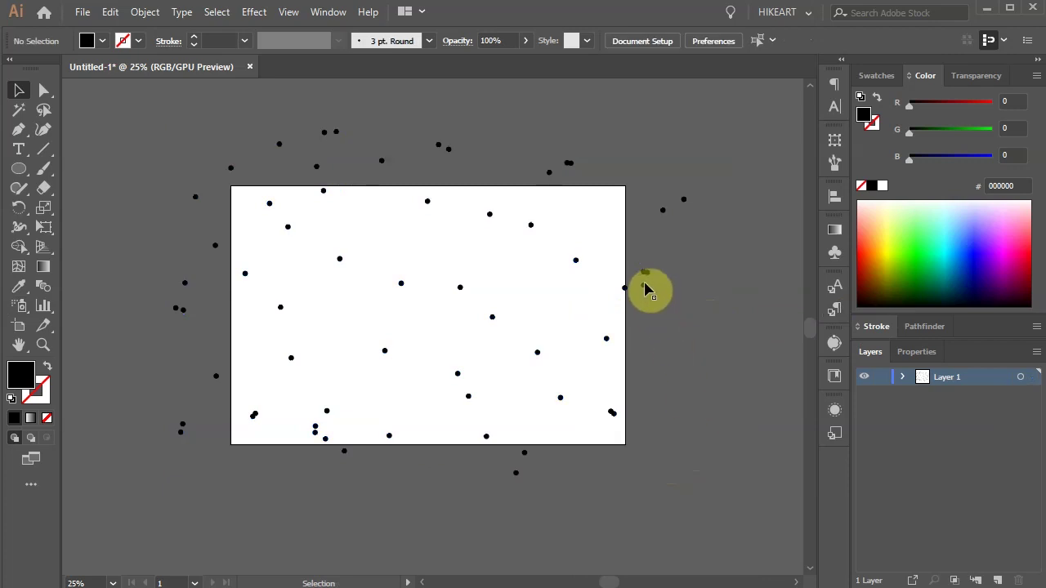
# Reposition individual dots on and around the artboard to separate the overlapping ones and space them more evenly.
pyautogui.moveTo(648, 277); pyautogui.dragTo(654, 375)
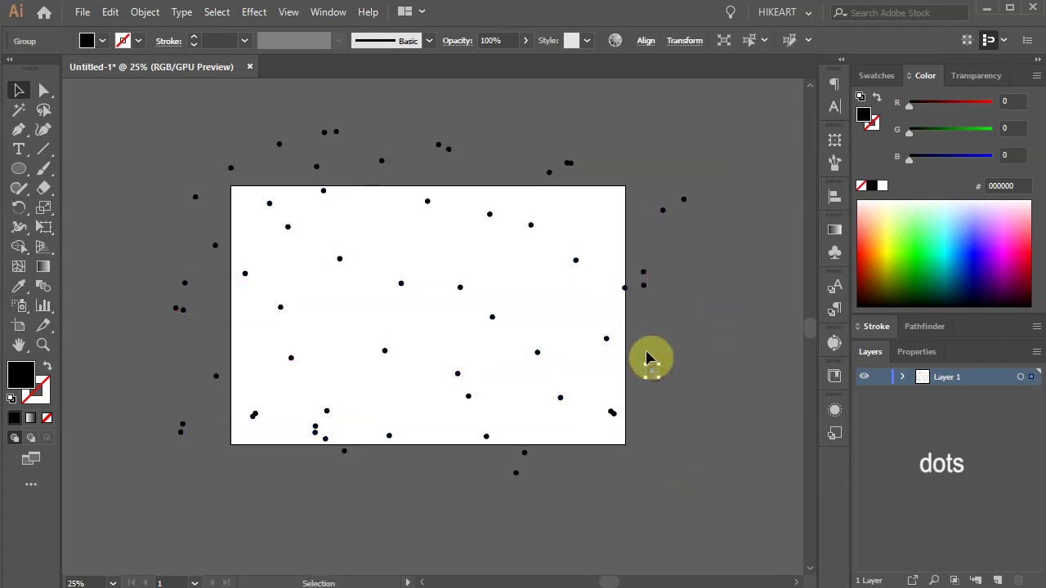
pyautogui.moveTo(623, 294); pyautogui.dragTo(607, 205)
pyautogui.click(256, 212)
pyautogui.moveTo(325, 439); pyautogui.dragTo(406, 473)
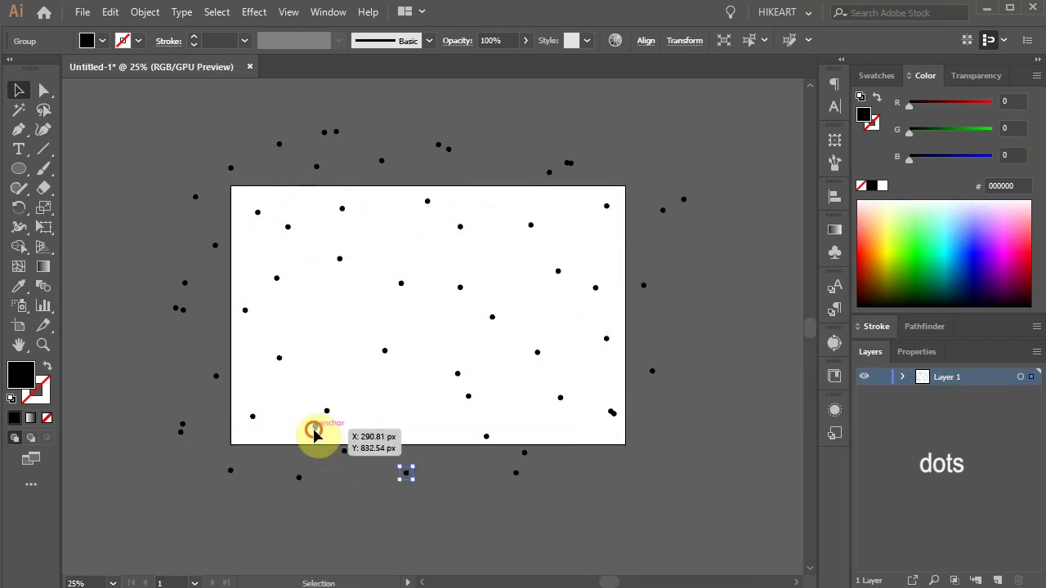
pyautogui.moveTo(530, 224); pyautogui.dragTo(513, 201)
pyautogui.moveTo(611, 412); pyautogui.dragTo(597, 378)
pyautogui.moveTo(280, 307); pyautogui.dragTo(250, 317)
pyautogui.moveTo(256, 214); pyautogui.dragTo(250, 211)
pyautogui.moveTo(457, 374); pyautogui.dragTo(438, 340)
pyautogui.moveTo(516, 472); pyautogui.dragTo(634, 469)
pyautogui.moveTo(182, 424); pyautogui.dragTo(192, 415)
pyautogui.moveTo(343, 136); pyautogui.dragTo(637, 154)
pyautogui.moveTo(567, 163); pyautogui.dragTo(470, 474)
pyautogui.moveTo(192, 415); pyautogui.dragTo(174, 391)
# Rename the layer holding the circles as dots.
pyautogui.doubleClick(945, 376)
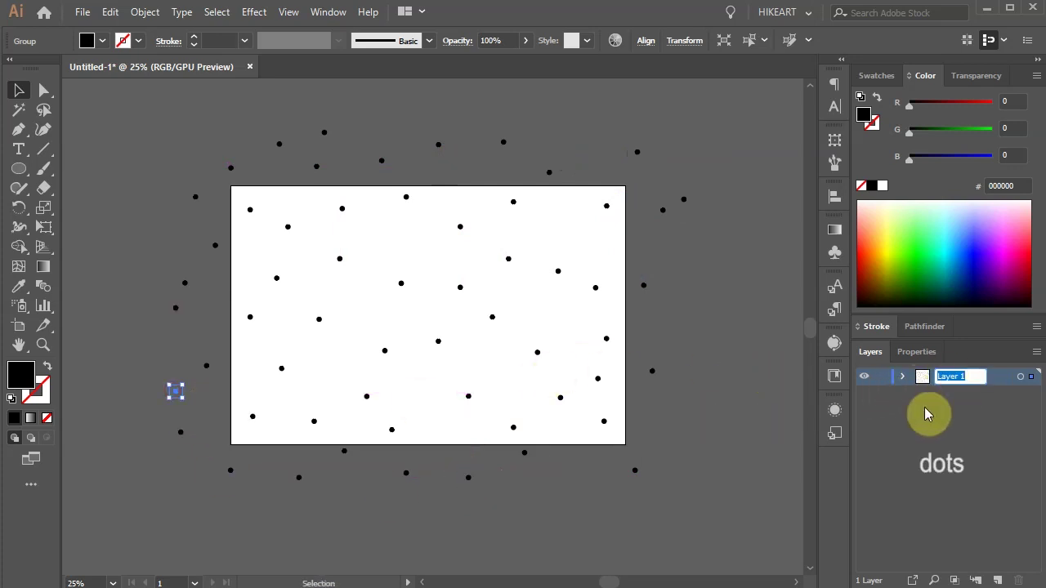
pyautogui.write('dots')
pyautogui.press('Return')
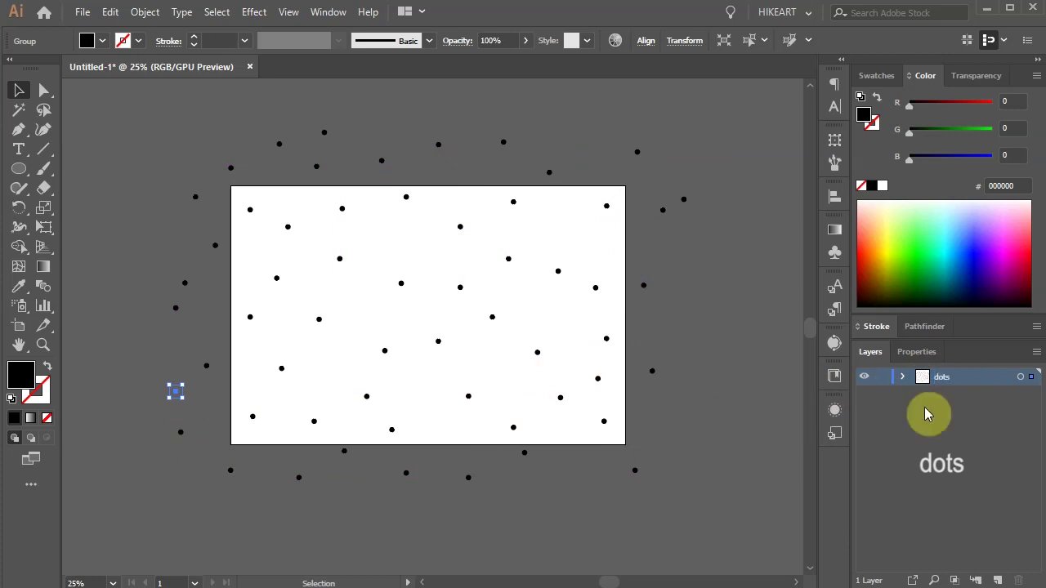
pyautogui.click(924, 407)
# Add a new layer named lines above the dots layer and lock the dots layer.
pyautogui.click(998, 580)
pyautogui.doubleClick(959, 379)
pyautogui.write('lines')
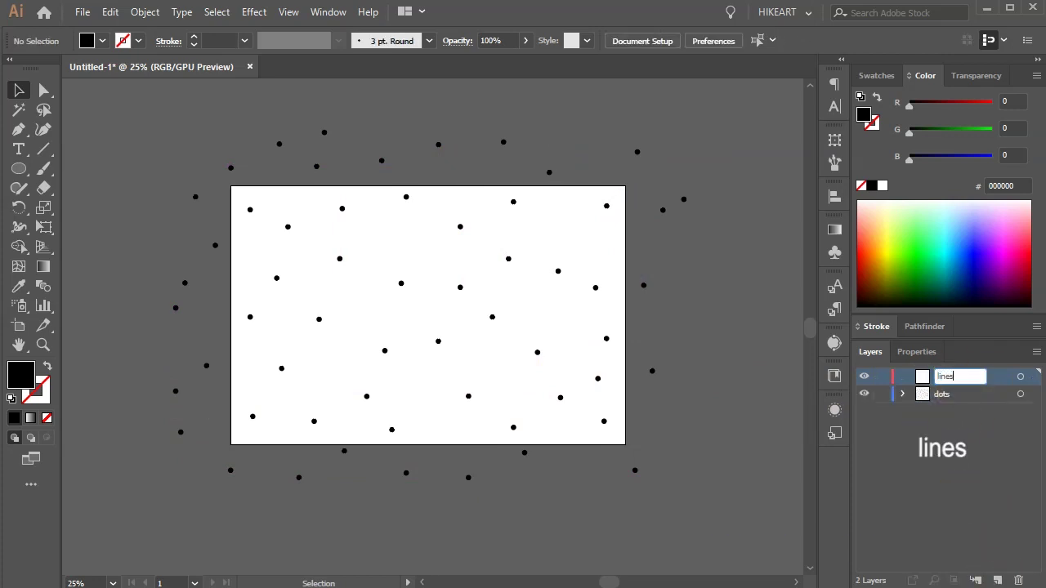
pyautogui.click(952, 382)
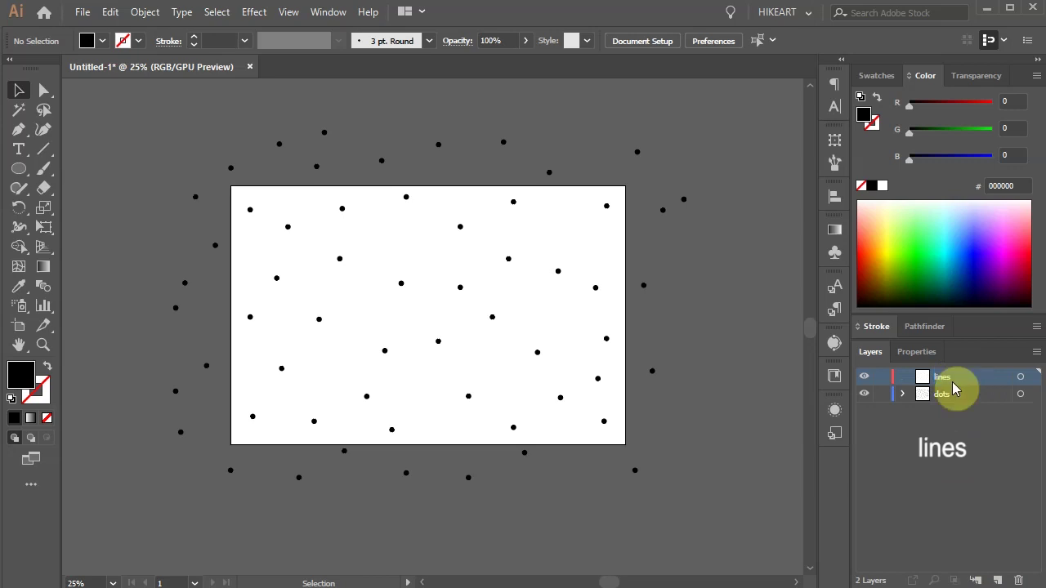
pyautogui.click(883, 395)
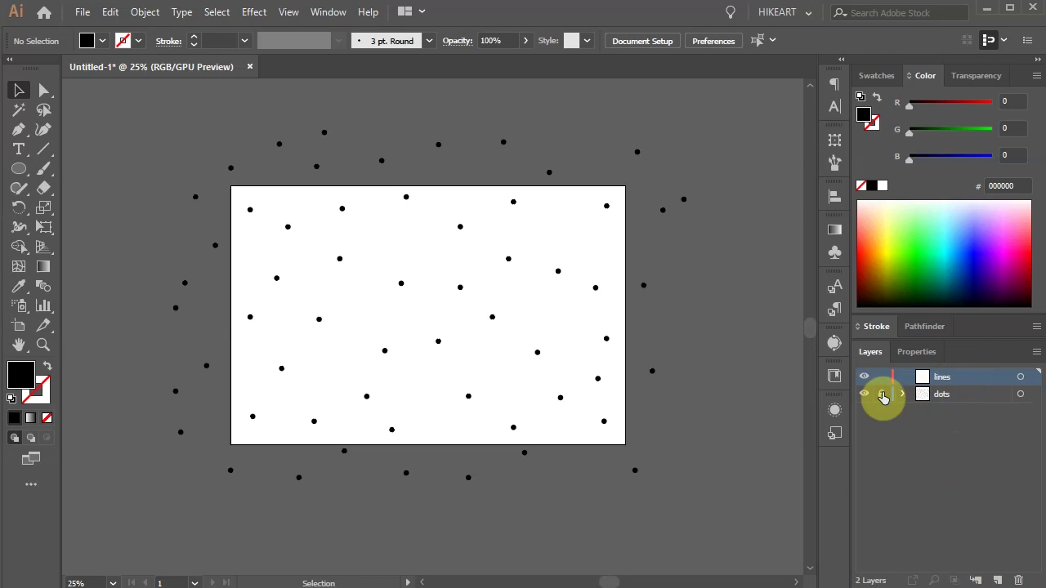
# Set no fill with a black 1 pt stroke and activate the Pen tool at the artboard's upper-left dots.
pyautogui.click(47, 367)
pyautogui.click(41, 396)
pyautogui.press('p')
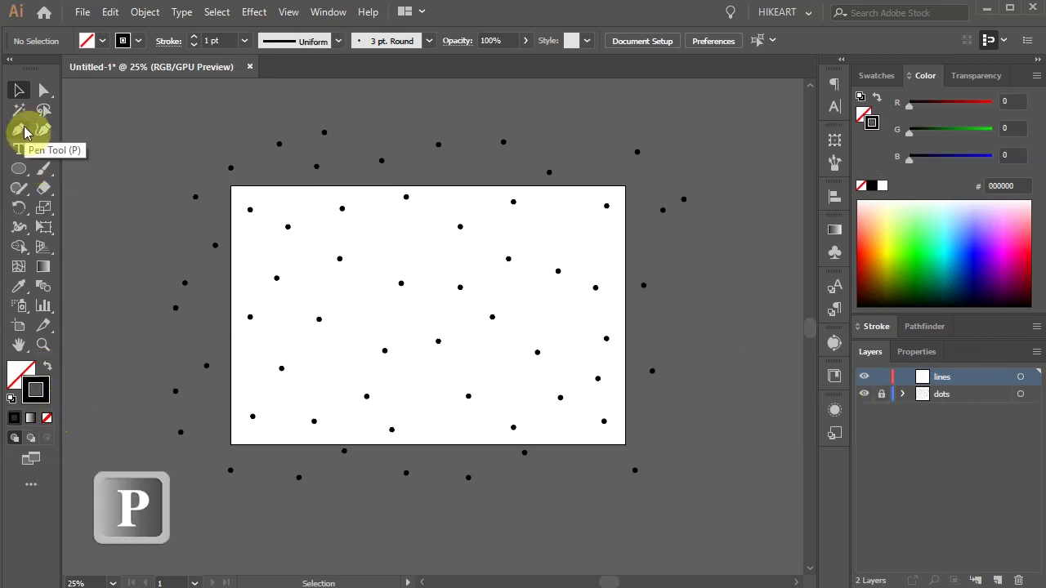
pyautogui.click(25, 130)
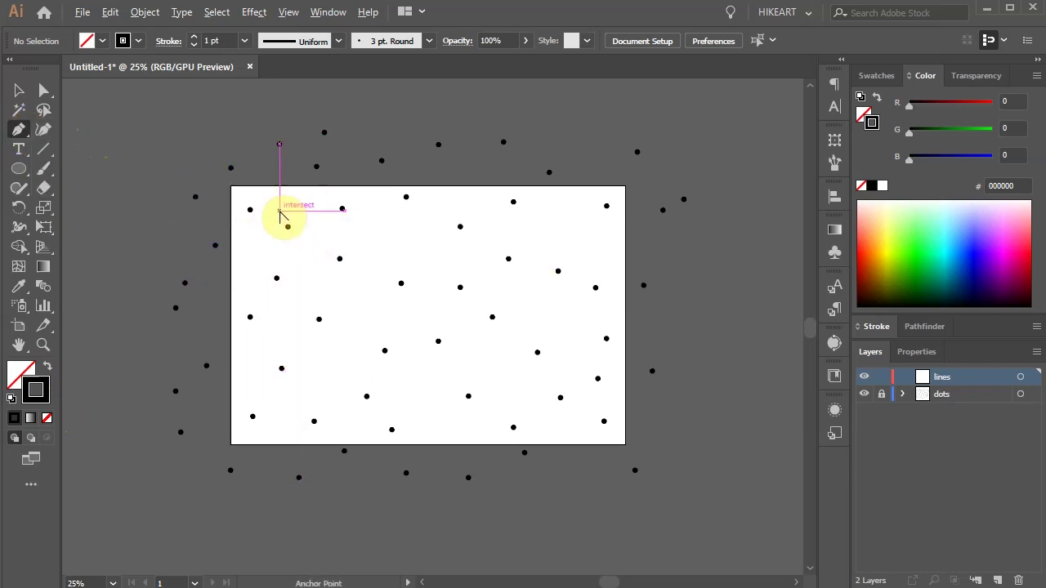
pyautogui.scroll(2, 280, 214)
pyautogui.scroll(2, 280, 214)
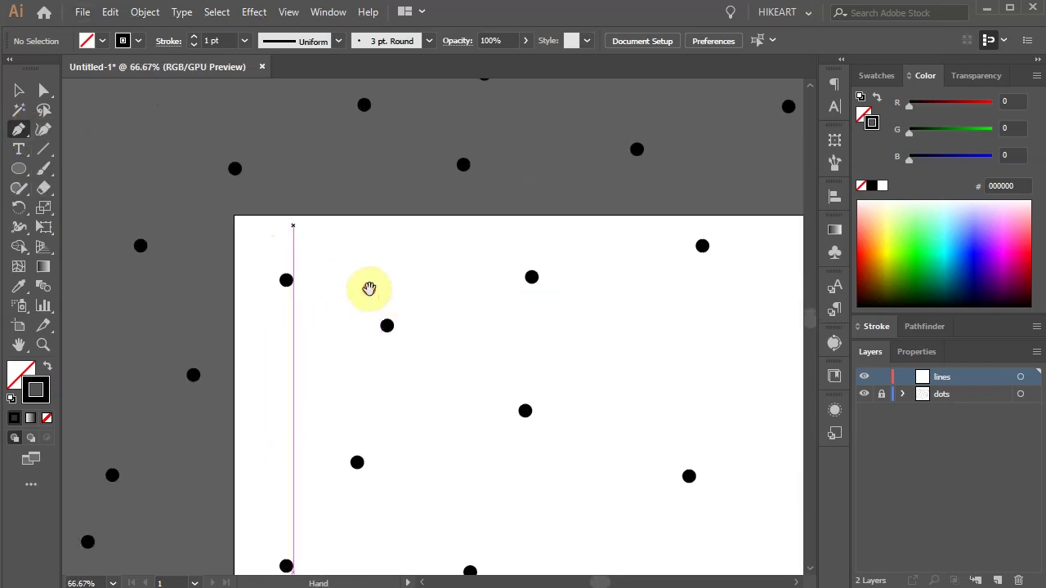
# Make sure Snap to Grid, Snap to Pixel and Snap to Point are all switched off.
pyautogui.click(391, 327)
pyautogui.moveTo(433, 311); pyautogui.dragTo(434, 329)
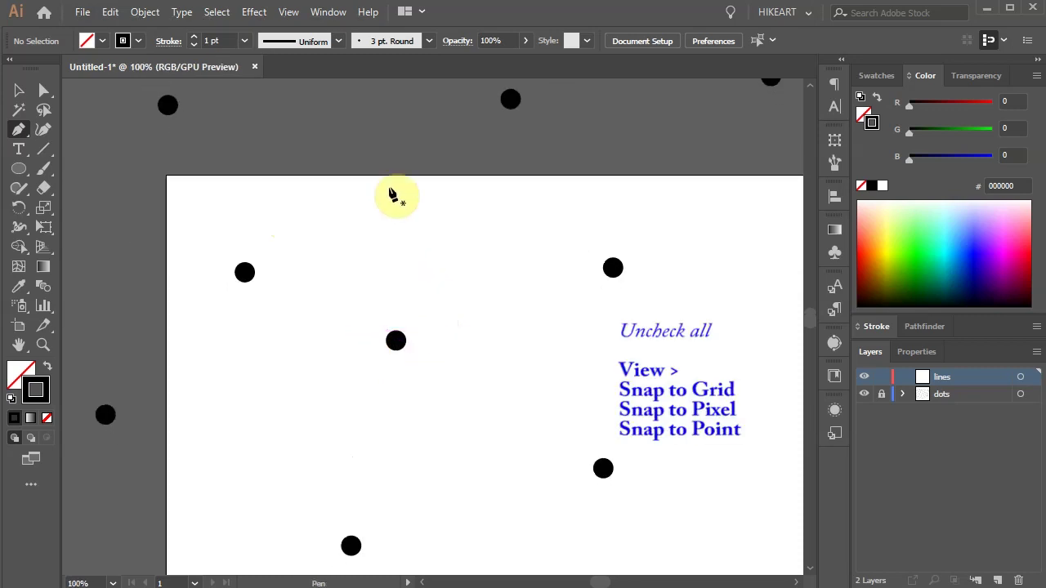
pyautogui.click(291, 12)
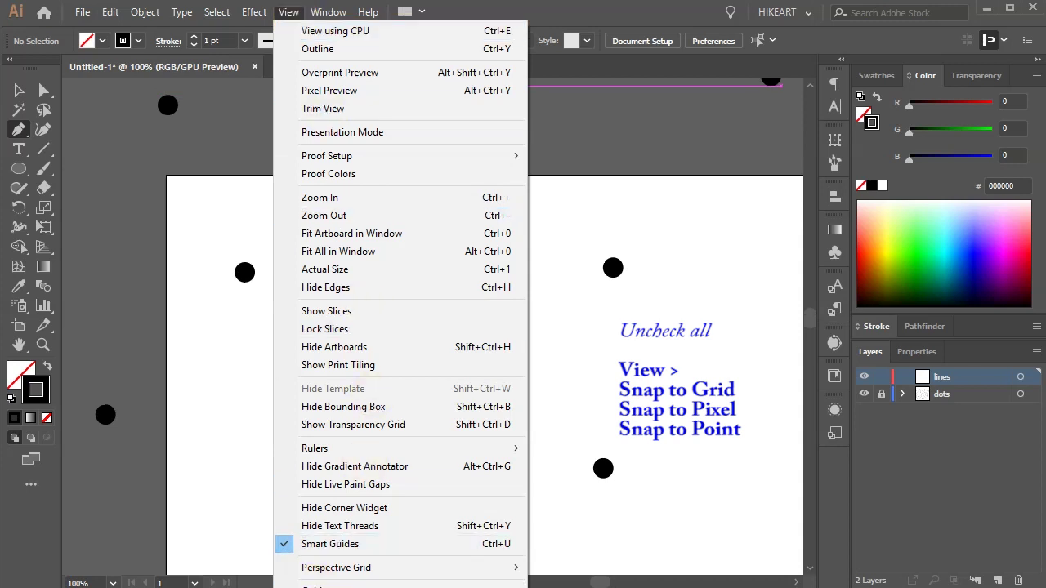
pyautogui.click(327, 585)
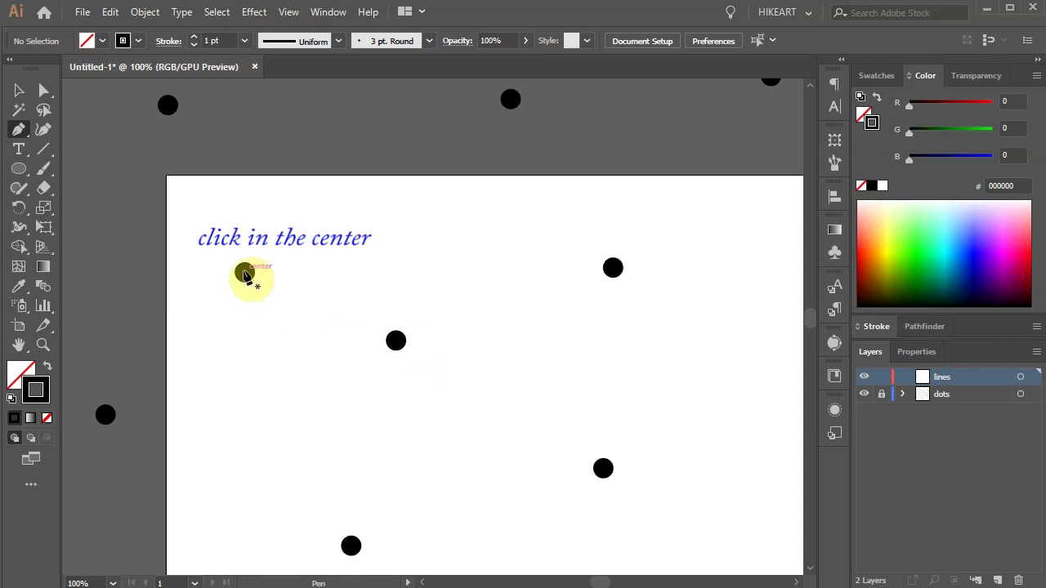
# Draw a closed triangle with the Pen tool through the centres of three dots near the artboard's upper-left corner.
pyautogui.click(244, 272)
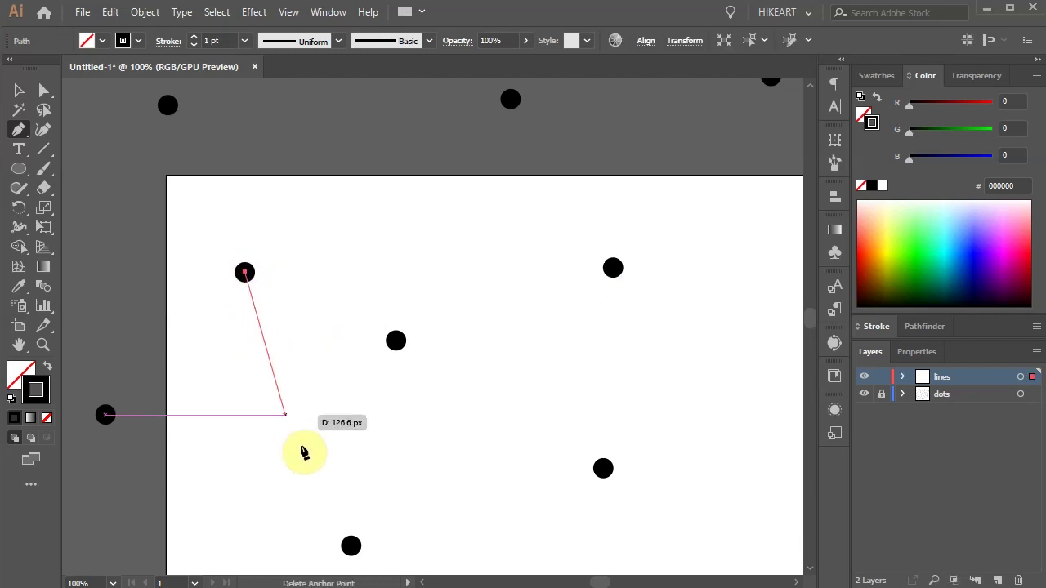
pyautogui.click(350, 548)
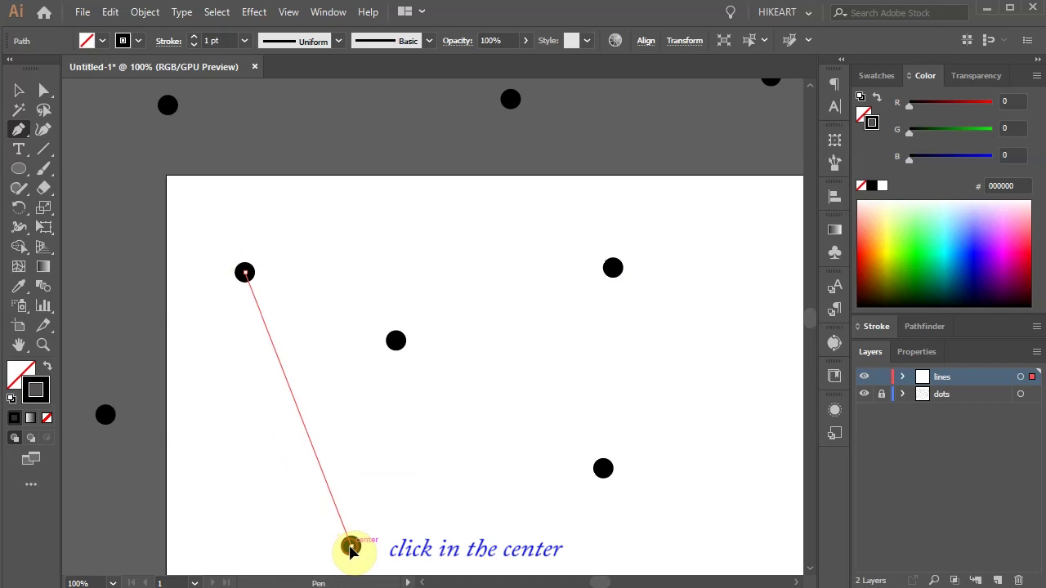
pyautogui.click(395, 341)
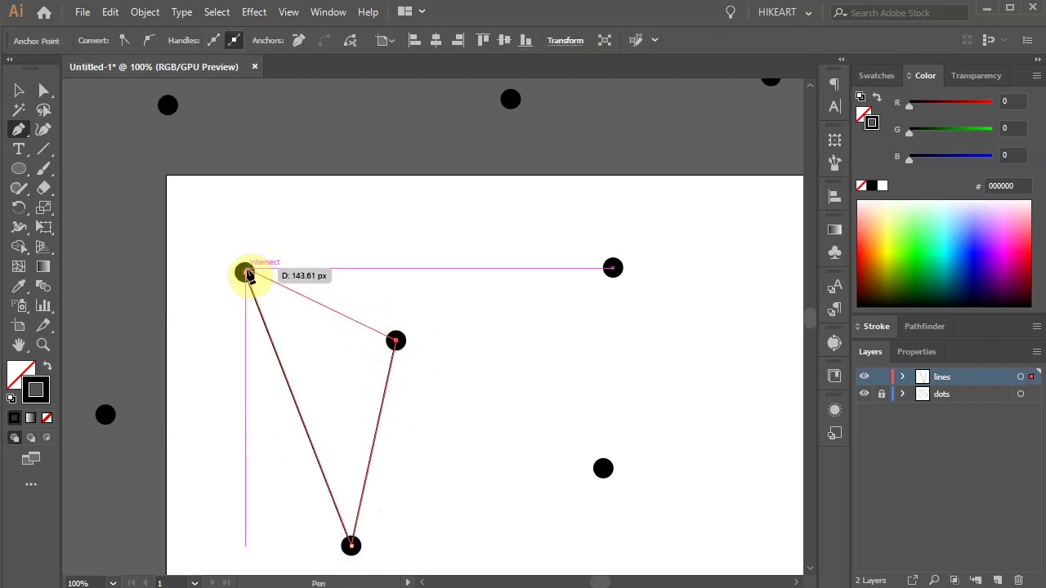
pyautogui.click(246, 272)
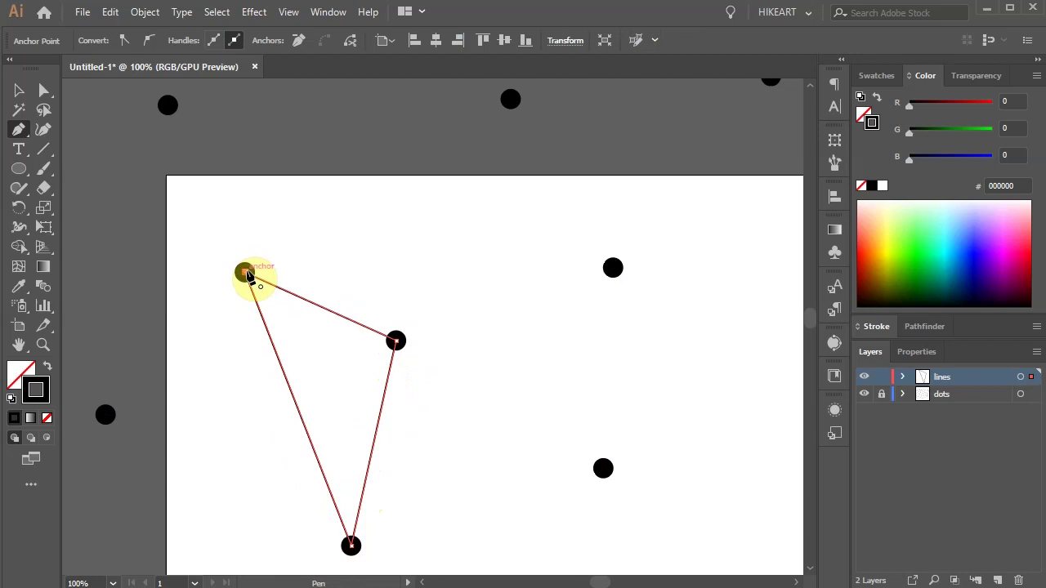
pyautogui.click(246, 272)
pyautogui.click(509, 98)
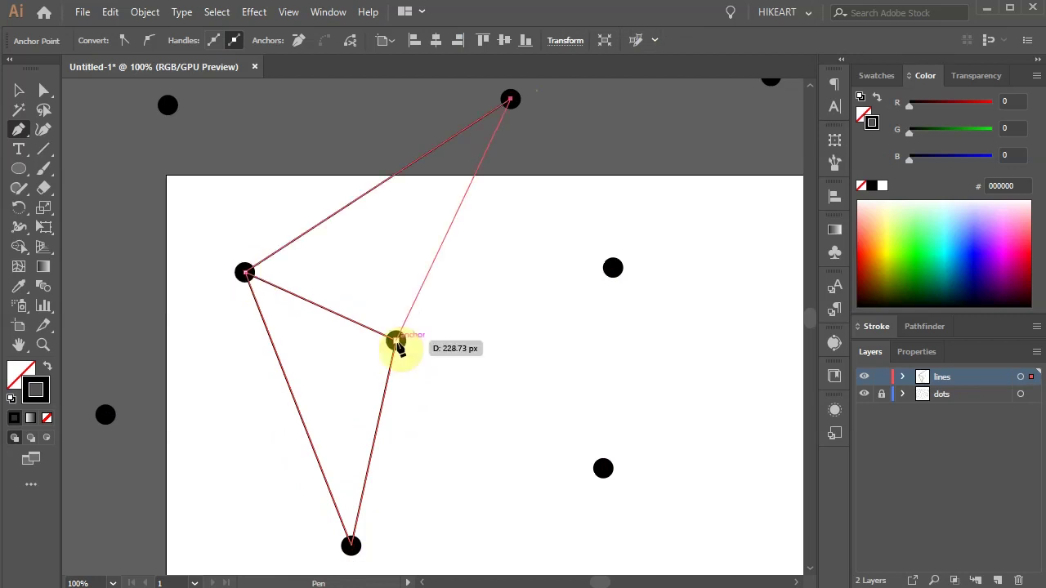
pyautogui.hotkey('ctrl', 'z')
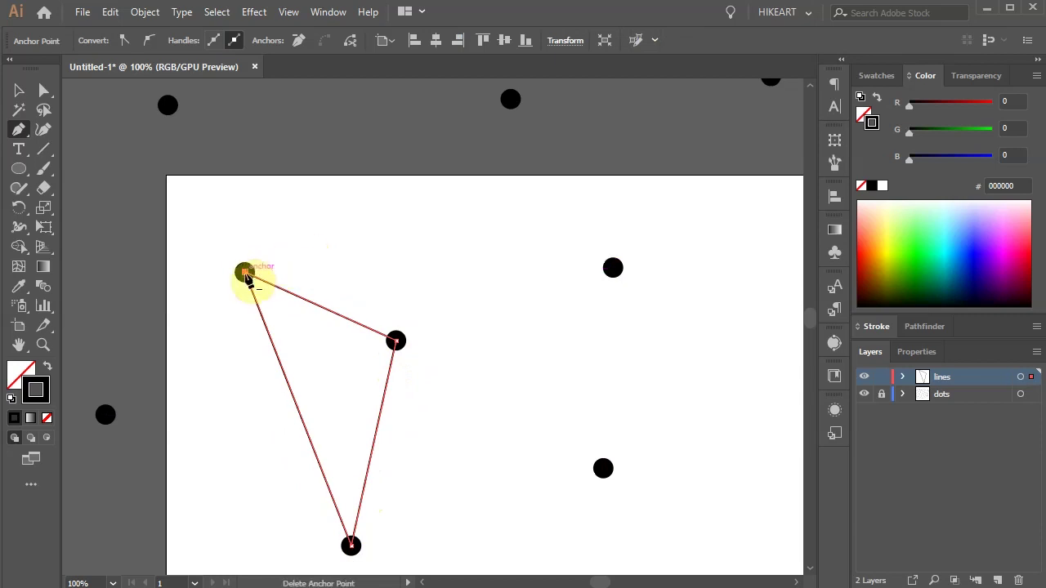
pyautogui.click(245, 273)
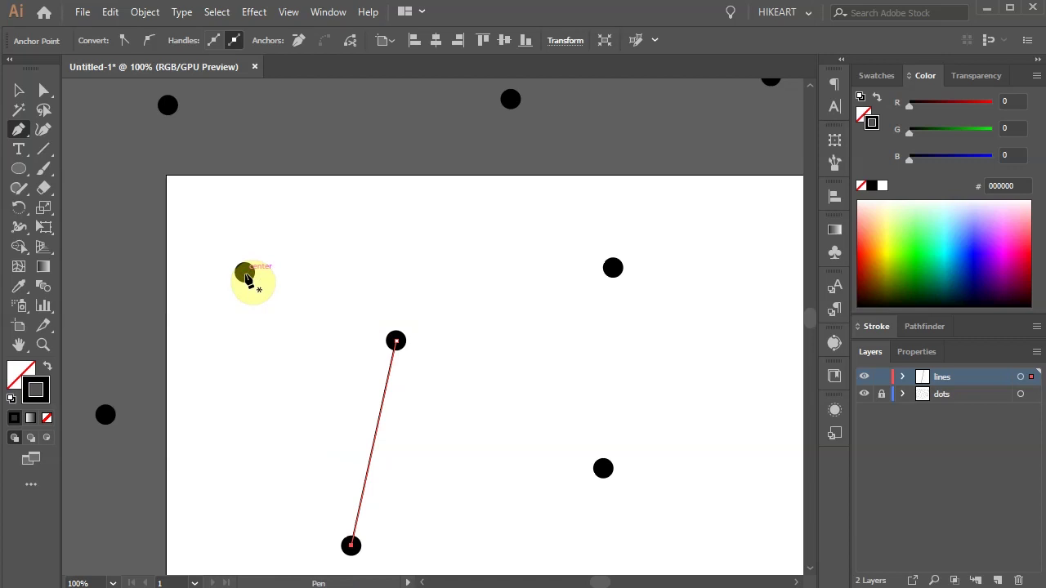
pyautogui.hotkey('ctrl', 'z')
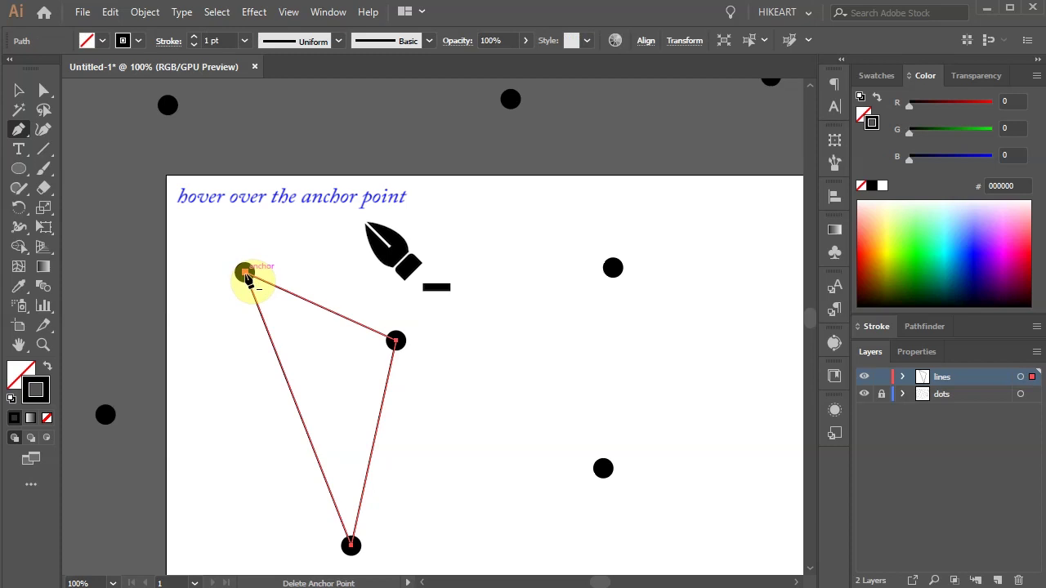
# Start a new path on the triangle's upper-left anchor and link the dot above the artboard, the triangle's right corner, two dots further right and its lowest corner.
pyautogui.press('shift')
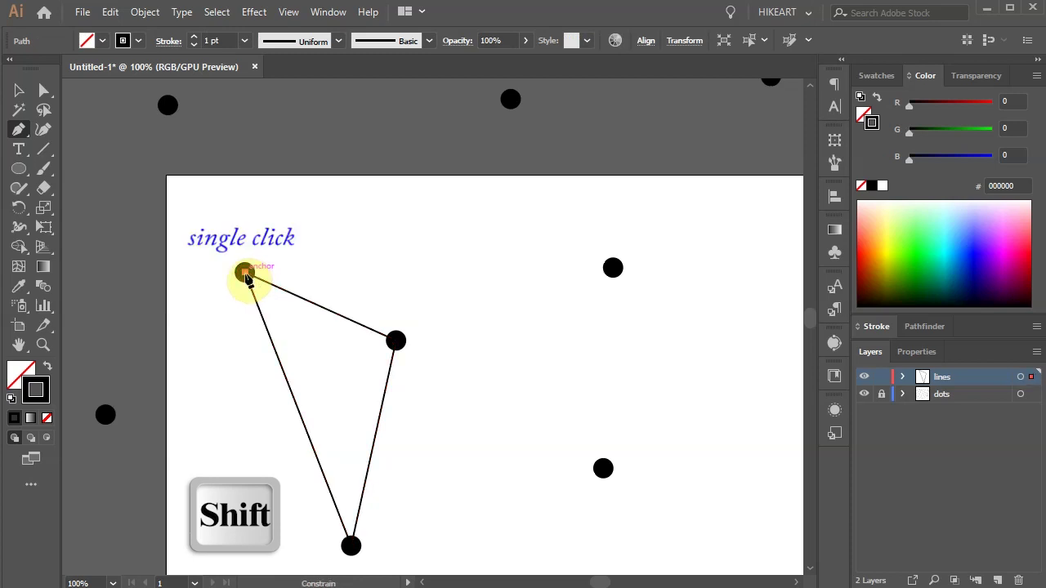
pyautogui.keyDown('shift'); pyautogui.click(245, 274); pyautogui.keyUp('shift')
pyautogui.click(245, 273)
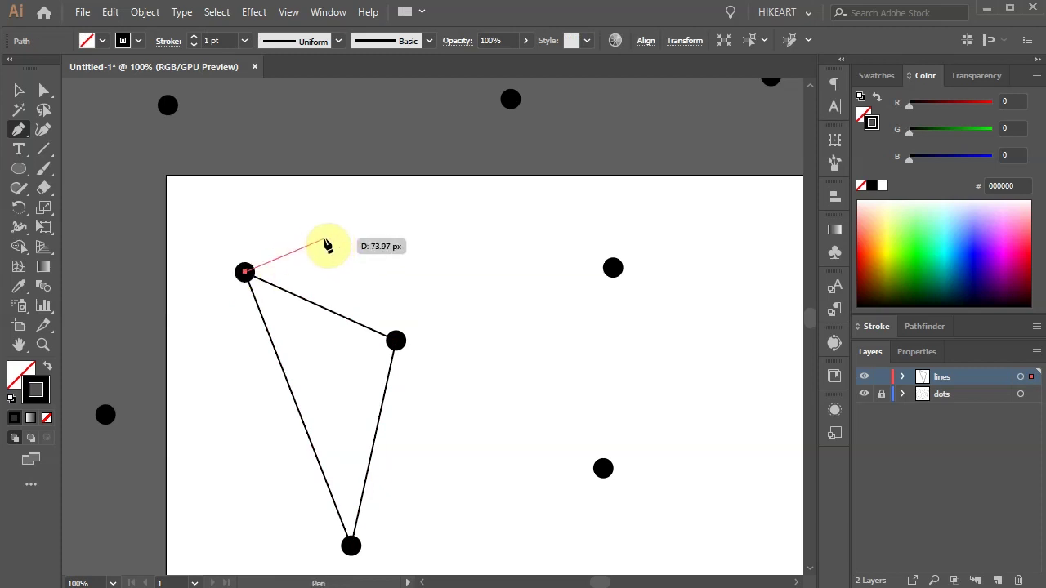
pyautogui.click(510, 98)
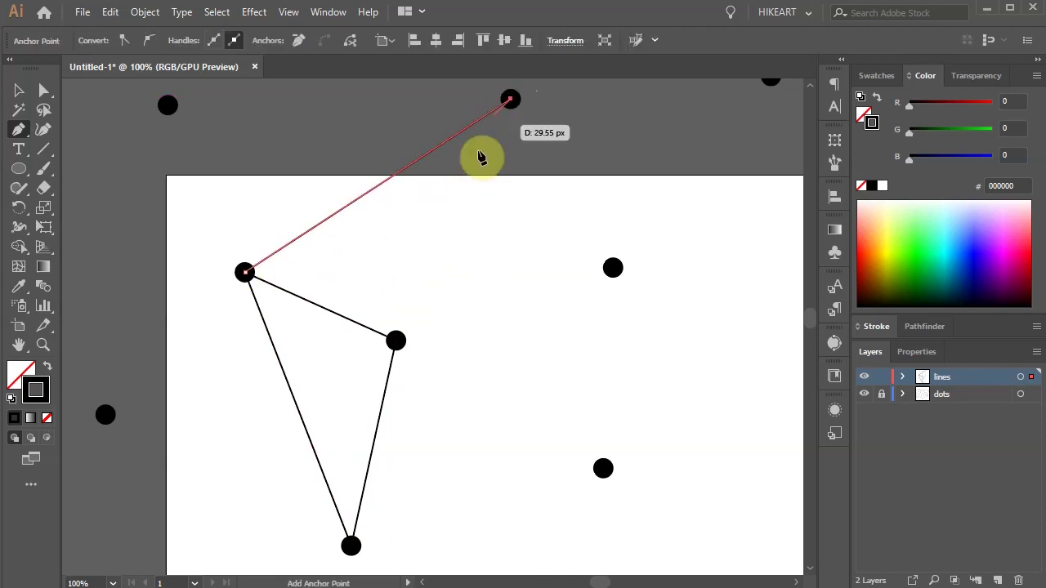
pyautogui.click(396, 342)
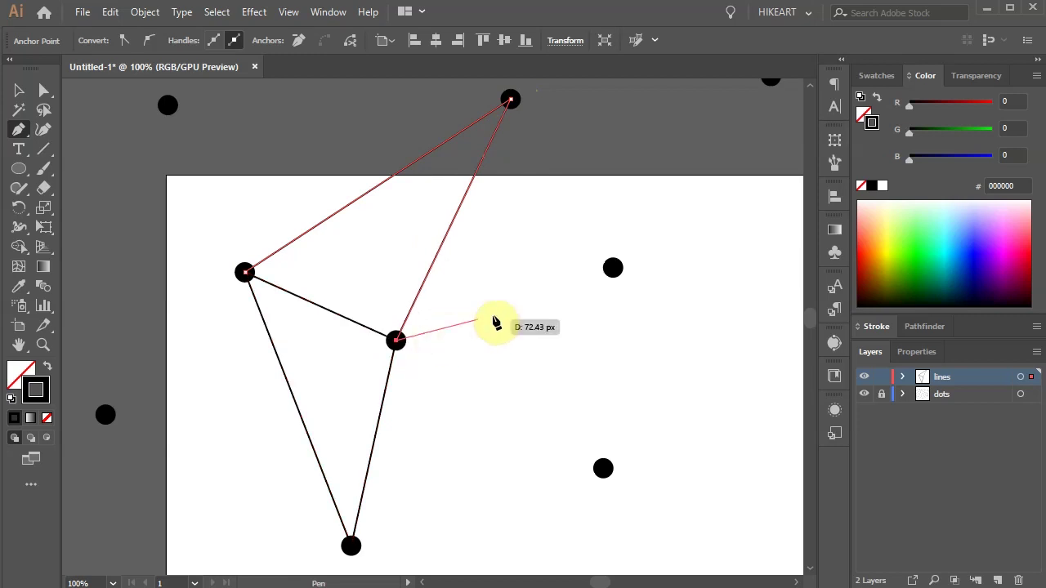
pyautogui.click(613, 268)
pyautogui.click(603, 468)
pyautogui.click(351, 546)
# Continue the path via the dot outside the artboard's left edge and the dots below the triangle, forming adjoining triangles up to the dot on its right.
pyautogui.moveTo(350, 545); pyautogui.dragTo(466, 327)
pyautogui.click(221, 198)
pyautogui.click(361, 484)
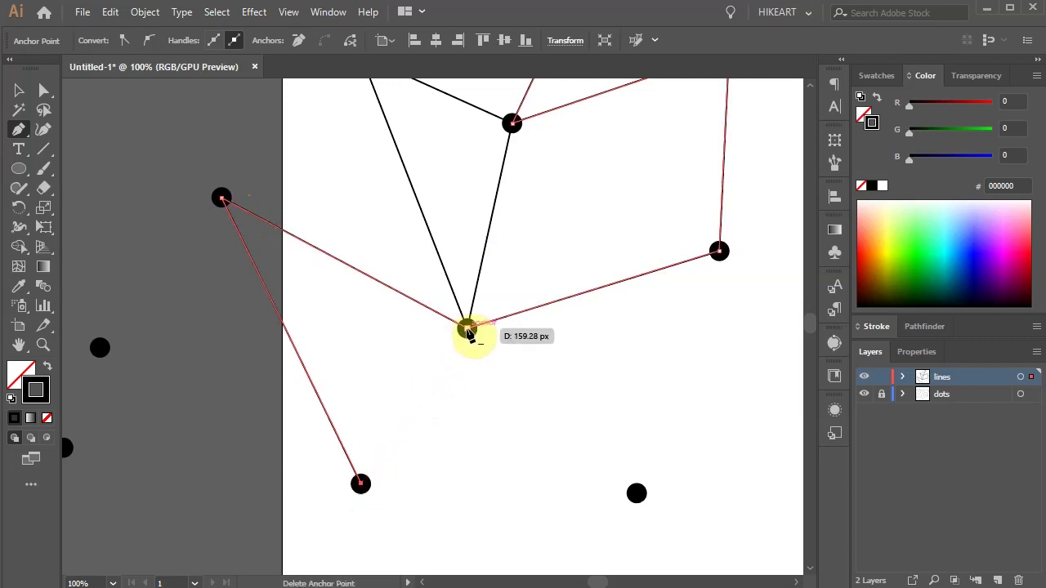
pyautogui.click(467, 329)
pyautogui.click(637, 494)
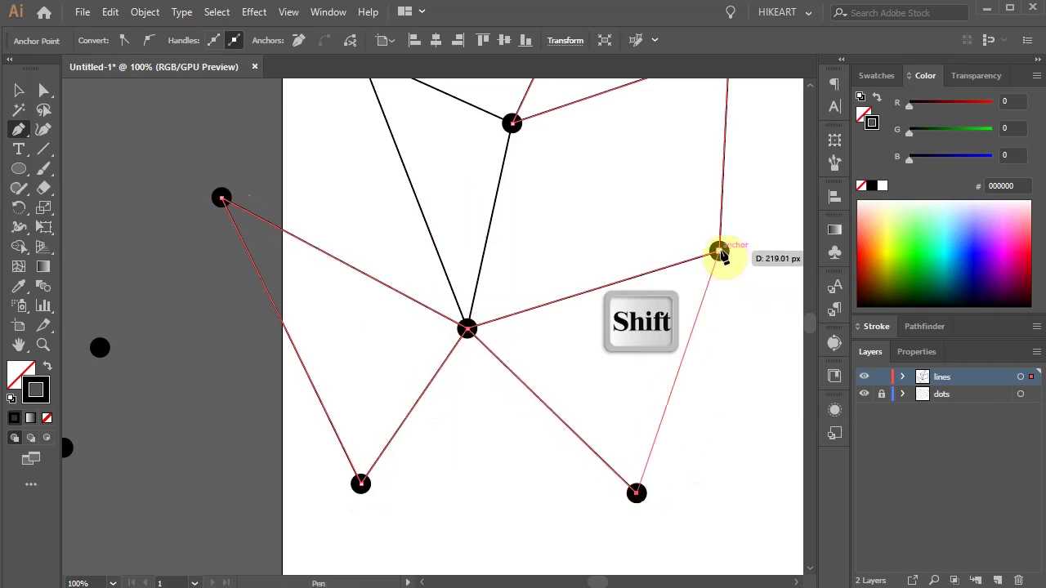
pyautogui.click(718, 250)
# Extend the path to the next dots on the right, back through the lower-left dots, and up to the dot outside the artboard's left edge.
pyautogui.hscroll(5, 491, 303)
pyautogui.click(642, 331)
pyautogui.click(316, 478)
pyautogui.scroll(-2, 289, 368)
pyautogui.hscroll(-10, 290, 368)
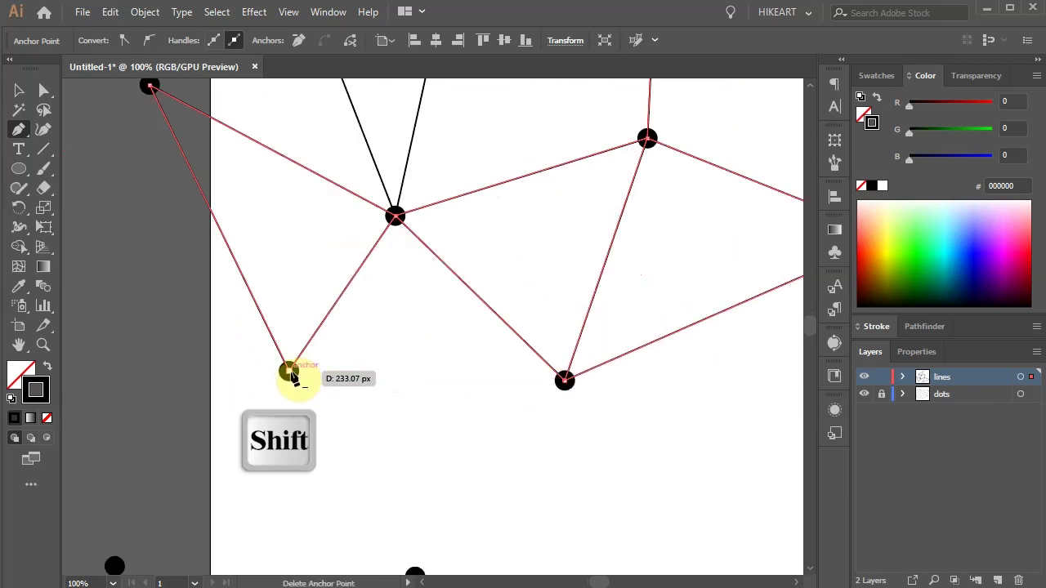
pyautogui.click(551, 366)
pyautogui.scroll(2, 413, 151)
pyautogui.click(415, 152)
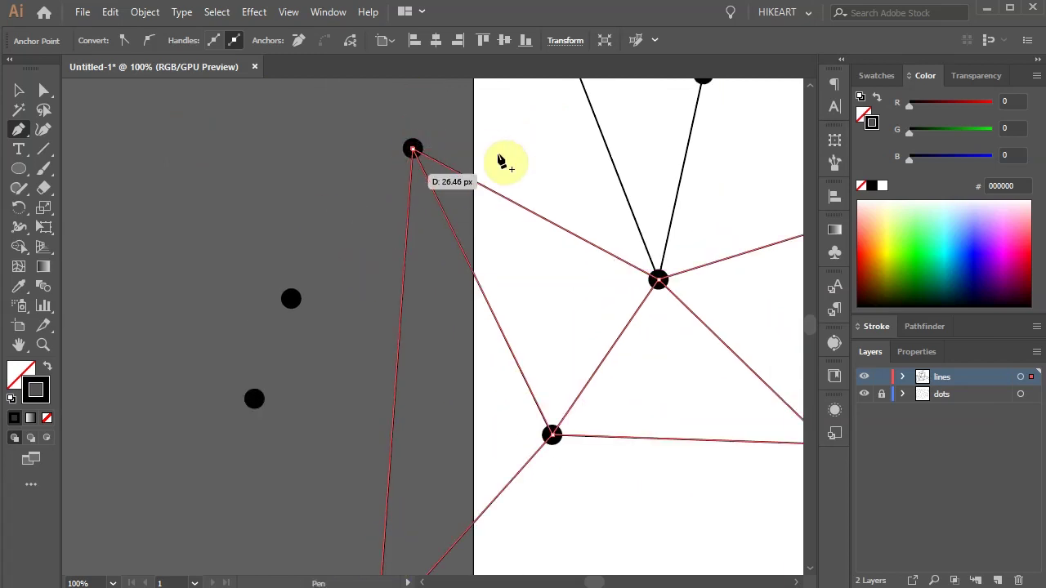
# Connect the two dots outside the artboard's upper-left corner back to the first triangle's upper-left corner and end the path.
pyautogui.scroll(10, 420, 180)
pyautogui.hscroll(4, 420, 180)
pyautogui.click(169, 299)
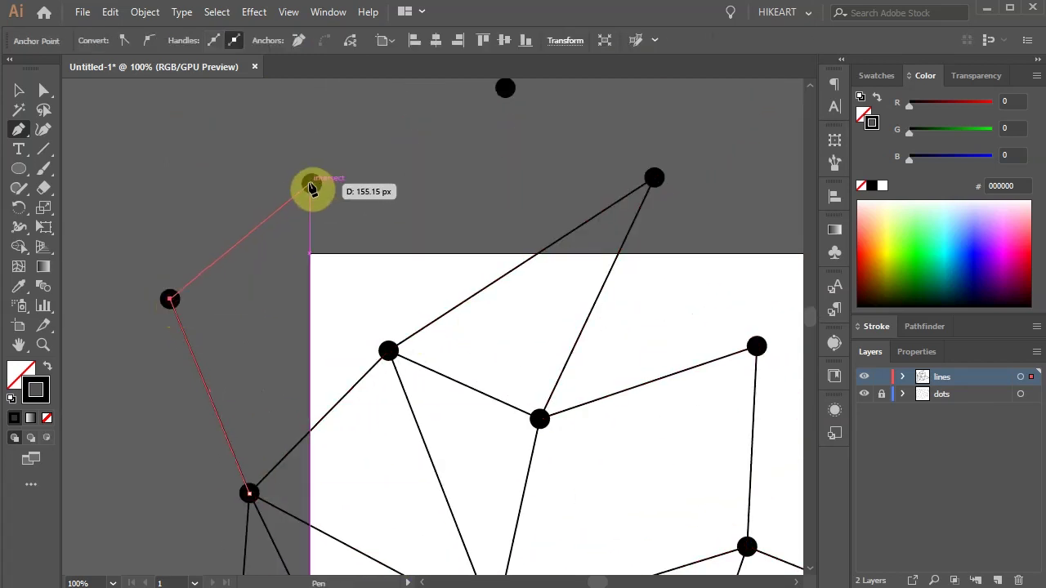
pyautogui.click(311, 183)
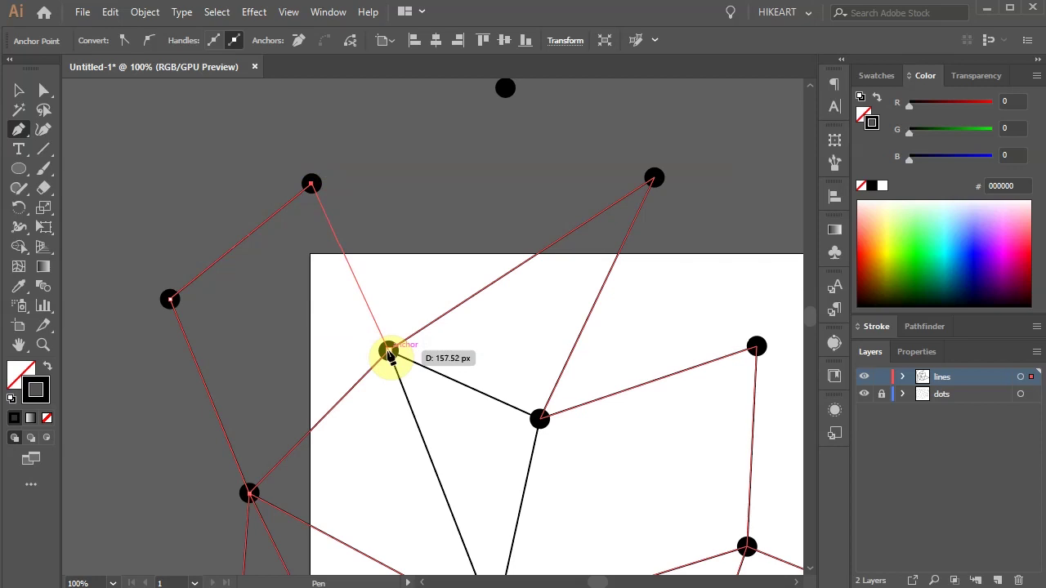
pyautogui.click(389, 351)
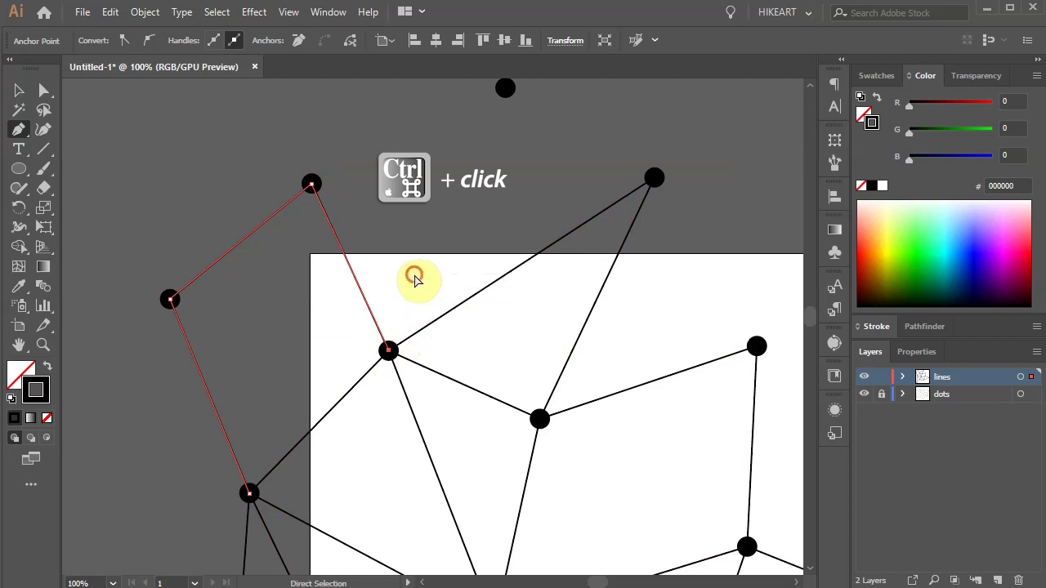
pyautogui.keyDown('ctrl'); pyautogui.click(414, 281); pyautogui.keyUp('ctrl')
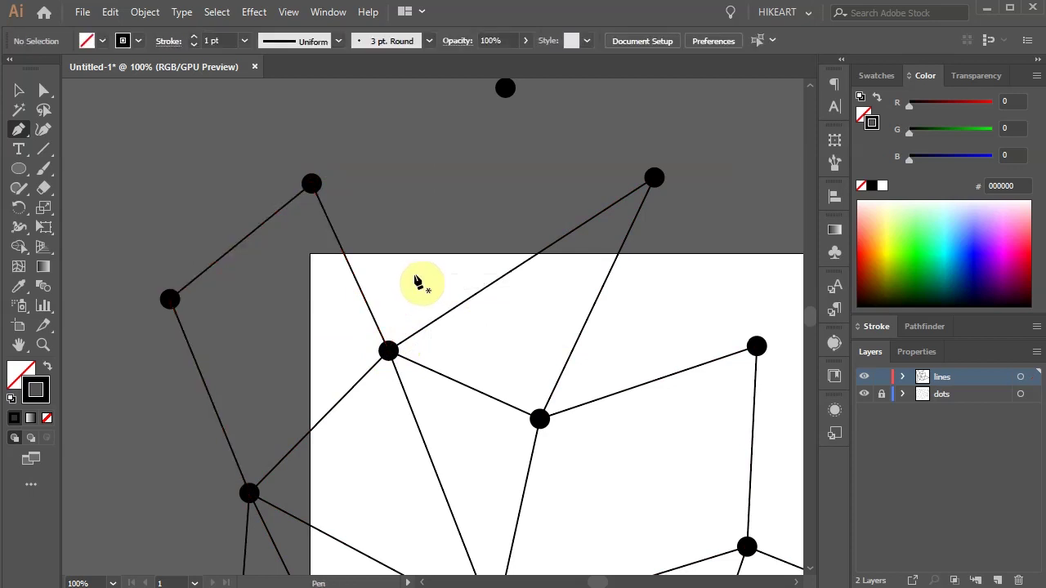
# Draw a new path above the artboard from the dot over its upper-left corner through the topmost dot to the first triangle's outer neighbour.
pyautogui.click(311, 183)
pyautogui.click(504, 88)
pyautogui.scroll(1, 505, 91)
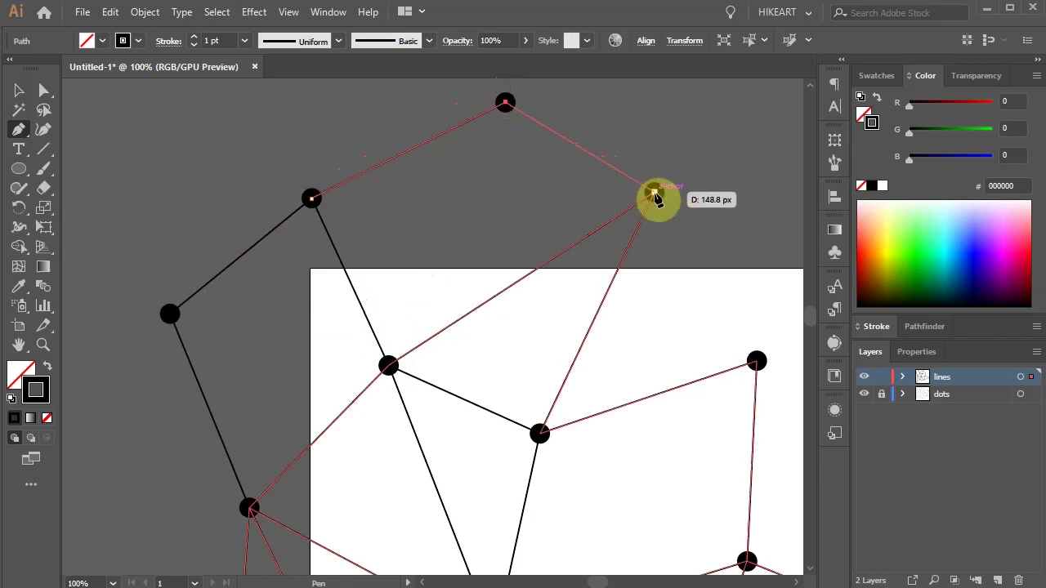
pyautogui.click(657, 194)
# Connect the remaining dots on and around the artboard with straight Pen lines to complete the polygon mesh, and end the path.
pyautogui.moveTo(668, 201); pyautogui.dragTo(369, 174)
pyautogui.click(558, 530)
pyautogui.click(415, 159)
pyautogui.click(327, 305)
pyautogui.click(654, 374)
pyautogui.click(579, 140)
pyautogui.click(555, 311)
pyautogui.click(630, 495)
pyautogui.click(353, 491)
pyautogui.click(353, 168)
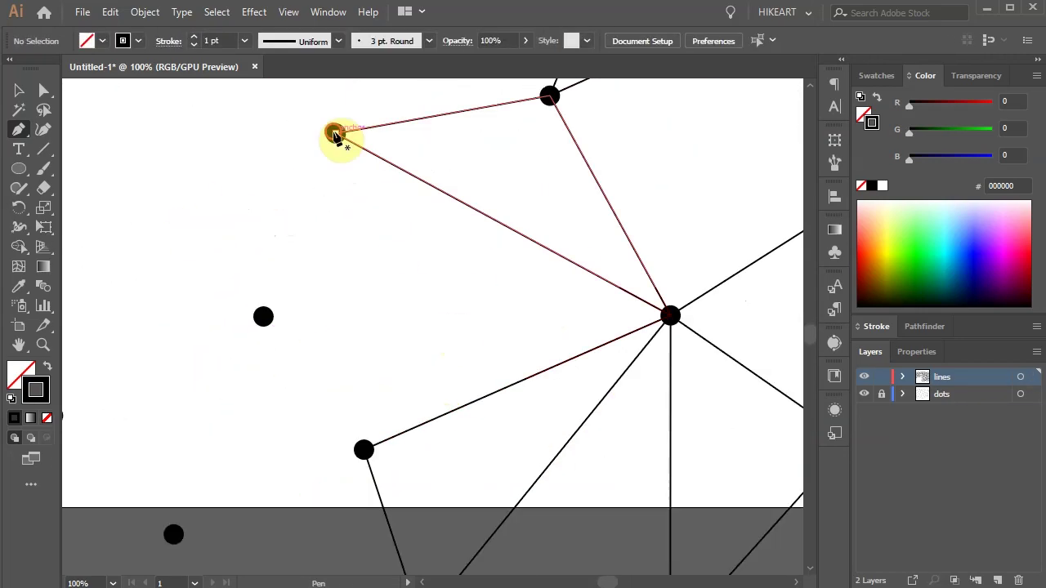
pyautogui.click(133, 273)
pyautogui.click(513, 319)
pyautogui.keyDown('ctrl'); pyautogui.click(363, 320); pyautogui.keyUp('ctrl')
# Unlock the dots layer and delete the unconnected dots outside the artboard using Lasso selections.
pyautogui.hotkey('ctrl', '-')
pyautogui.hotkey('ctrl', '-')
pyautogui.hotkey('ctrl', '-')
pyautogui.hotkey('ctrl', '-')
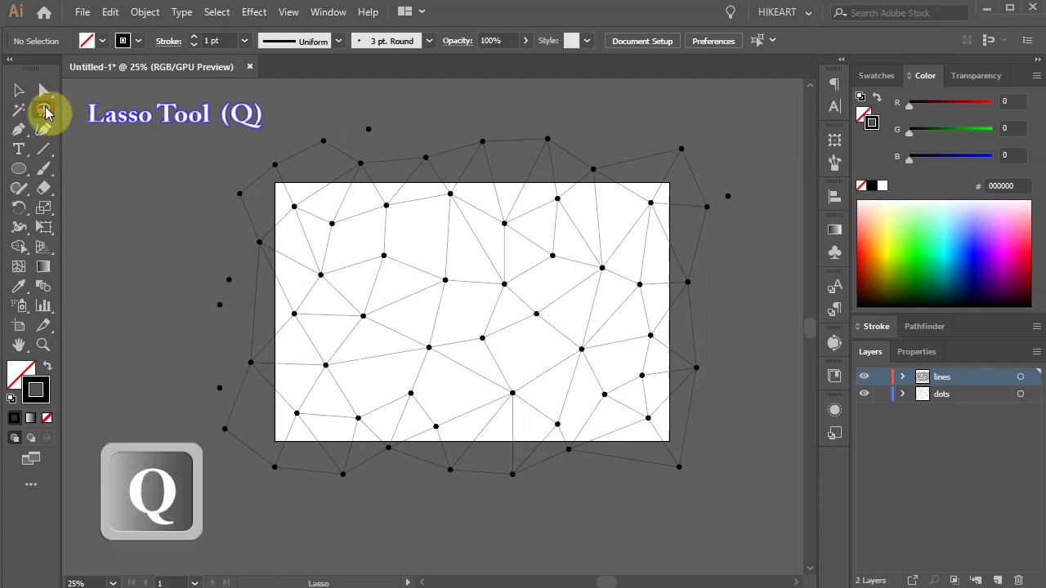
pyautogui.moveTo(227, 242)
pyautogui.mouseDown()
pyautogui.moveTo(240, 310)
pyautogui.moveTo(216, 409)
pyautogui.moveTo(191, 369)
pyautogui.moveTo(200, 314)
pyautogui.moveTo(245, 240)
pyautogui.mouseUp()
pyautogui.press('Delete')
pyautogui.moveTo(359, 114)
pyautogui.mouseDown()
pyautogui.moveTo(373, 158)
pyautogui.moveTo(361, 116)
pyautogui.mouseUp()
pyautogui.press('Delete')
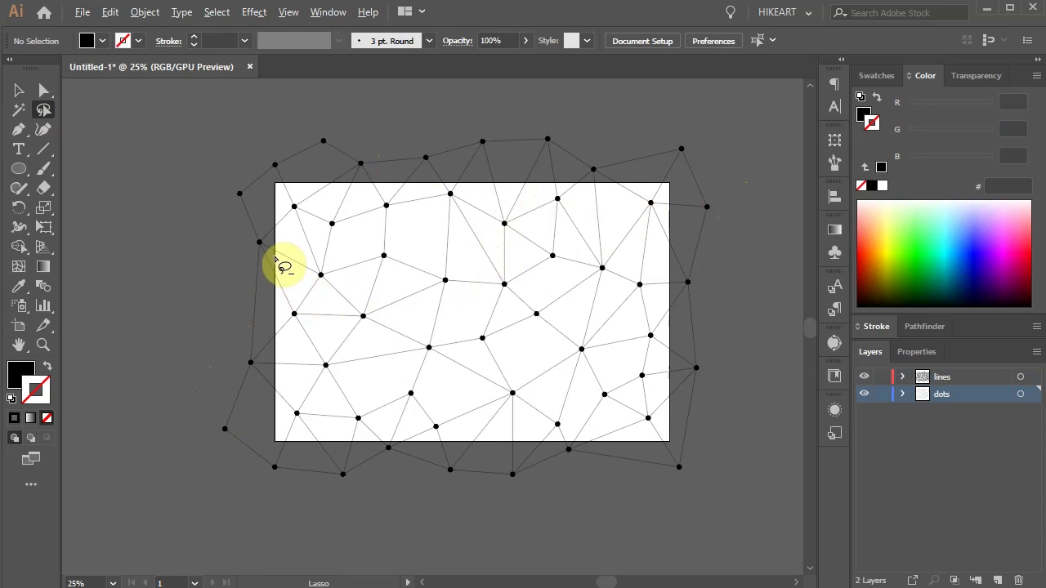
# Lasso the connected dot beyond the artboard's upper-left edge with its line anchors, move them slightly down and right using Direct Selection, and deselect.
pyautogui.scroll(1, 277, 260)
pyautogui.scroll(1, 282, 262)
pyautogui.moveTo(284, 266); pyautogui.dragTo(303, 299)
pyautogui.press('q')
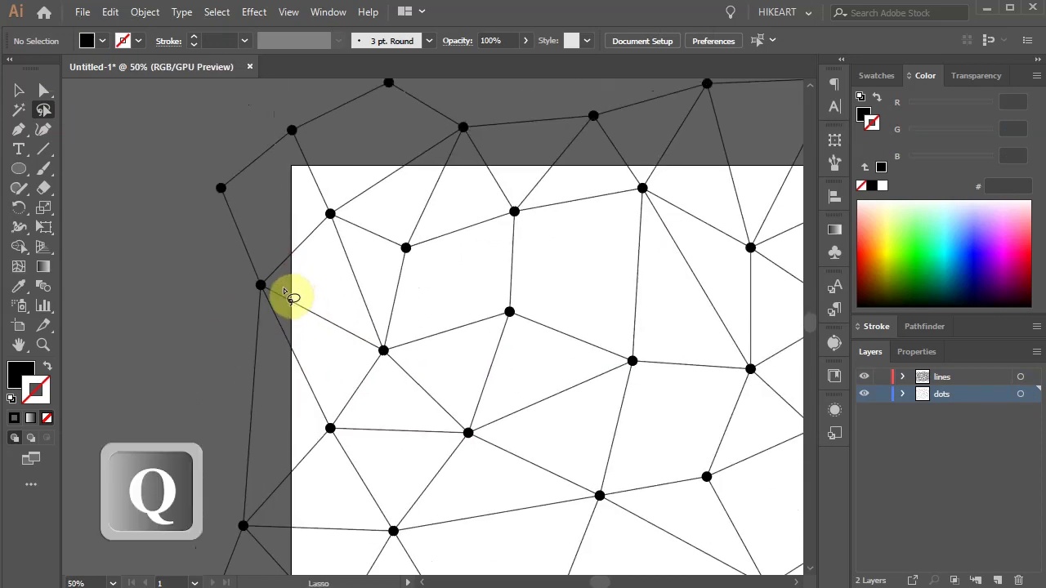
pyautogui.moveTo(214, 326); pyautogui.dragTo(255, 327)
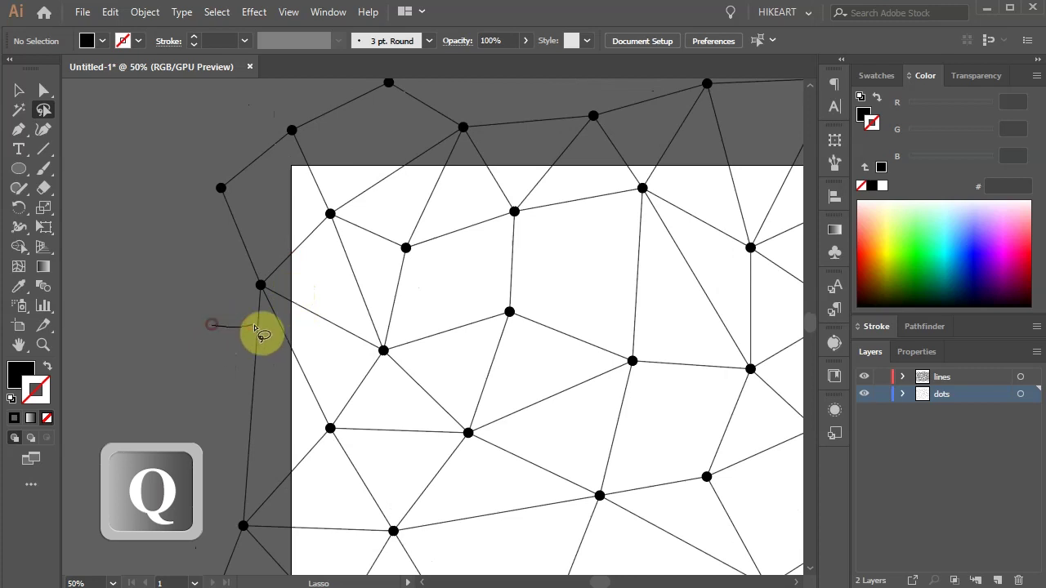
pyautogui.moveTo(247, 243)
pyautogui.mouseDown()
pyautogui.moveTo(220, 294)
pyautogui.moveTo(230, 359)
pyautogui.mouseUp()
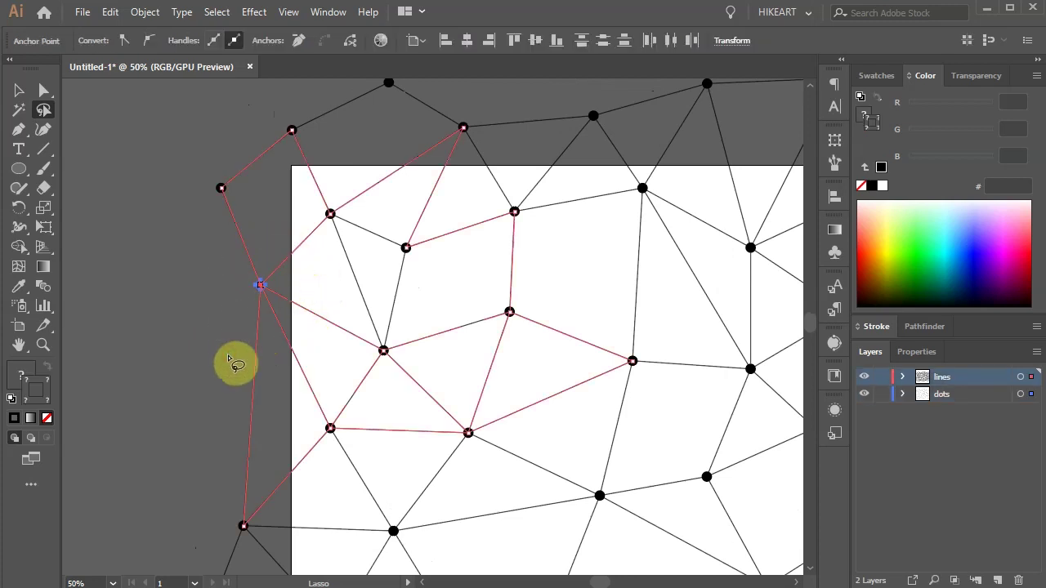
pyautogui.press('a')
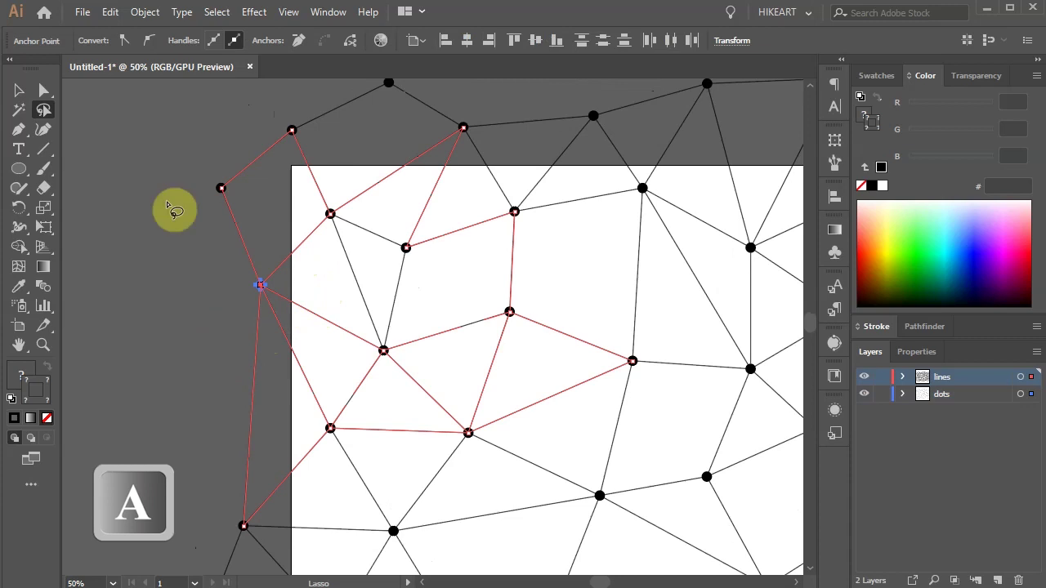
pyautogui.click(44, 92)
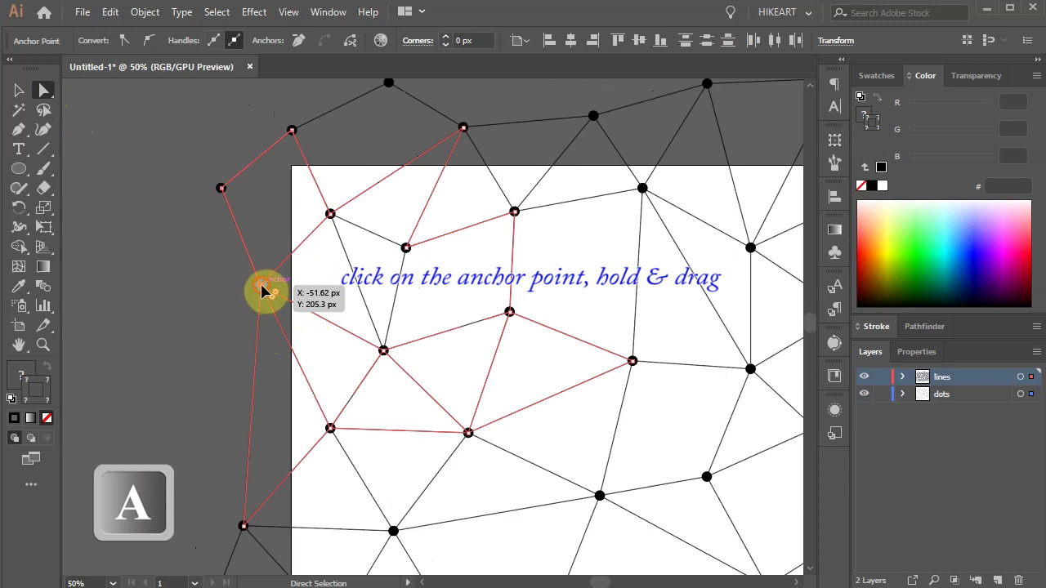
pyautogui.moveTo(262, 289); pyautogui.dragTo(269, 309)
pyautogui.click(425, 399)
# Lasso the many-line junction near the artboard's bottom centre, move it down and left with Direct Selection, and deselect.
pyautogui.scroll(-5, 368, 245)
pyautogui.hscroll(6, 368, 245)
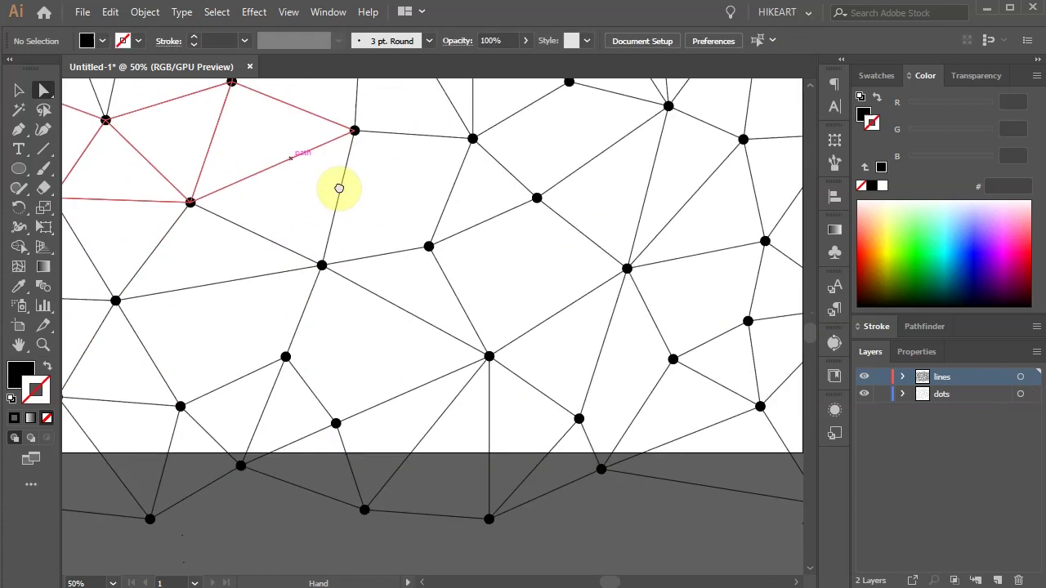
pyautogui.press('q')
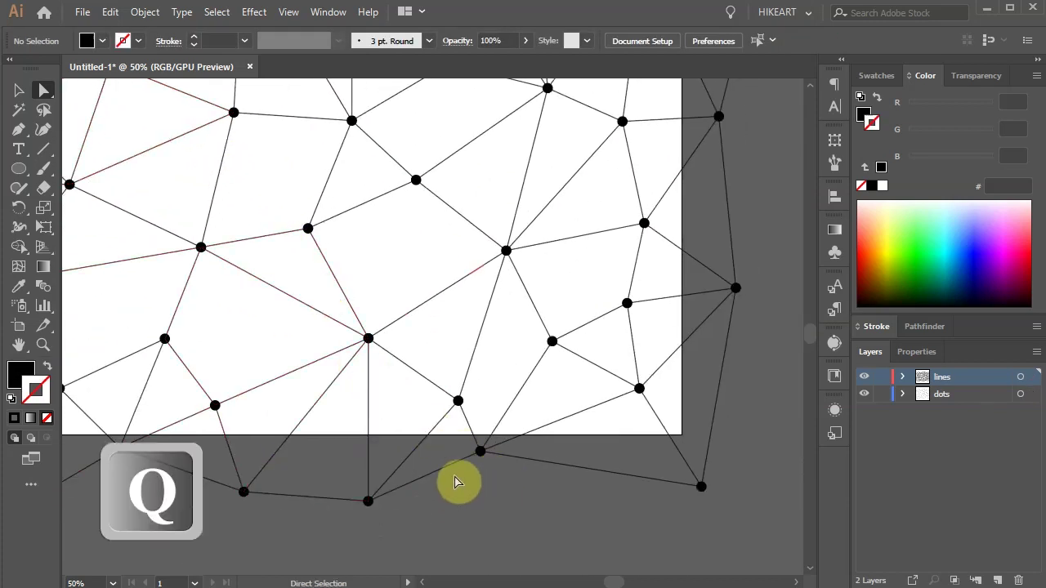
pyautogui.moveTo(375, 315)
pyautogui.mouseDown()
pyautogui.moveTo(355, 377)
pyautogui.moveTo(387, 307)
pyautogui.moveTo(368, 337)
pyautogui.mouseUp()
pyautogui.press('a')
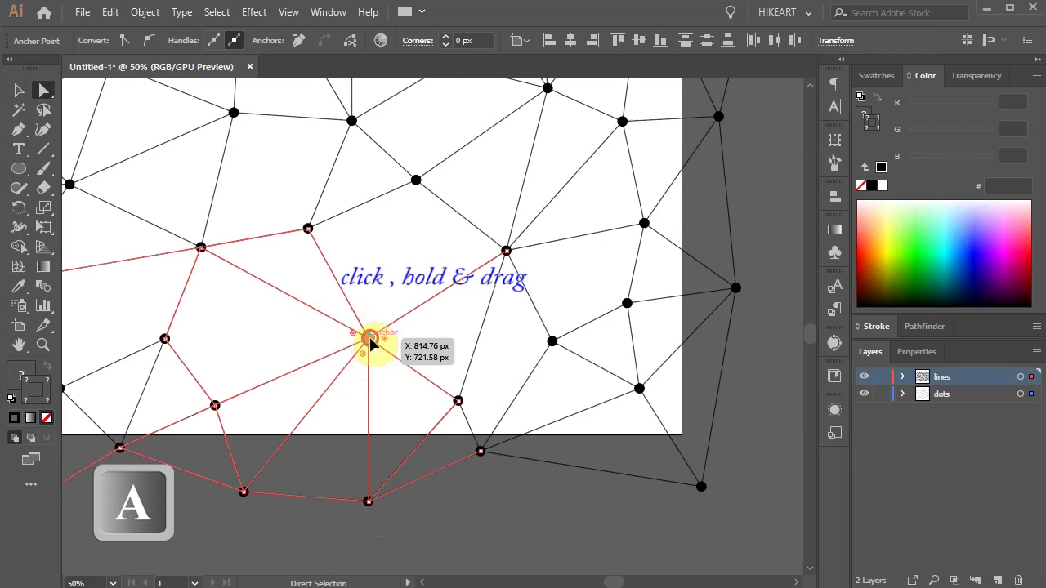
pyautogui.moveTo(370, 338); pyautogui.dragTo(334, 401)
pyautogui.click(381, 469)
# Lasso the neighbouring dot to the right near the bottom edge and shift it slightly up, and move the lower-right dot toward the artboard corner.
pyautogui.press('q')
pyautogui.moveTo(447, 391)
pyautogui.mouseDown()
pyautogui.moveTo(457, 403)
pyautogui.moveTo(443, 369)
pyautogui.mouseUp()
pyautogui.press('a')
pyautogui.click(495, 511)
pyautogui.moveTo(638, 388); pyautogui.dragTo(642, 392)
# Lasso another junction with its line anchors, move it slightly to the right with Direct Selection, and deselect.
pyautogui.hotkey('ctrl', '-')
pyautogui.hotkey('ctrl', '+')
pyautogui.press('q')
pyautogui.moveTo(617, 190); pyautogui.dragTo(611, 191)
pyautogui.press('a')
pyautogui.moveTo(592, 213); pyautogui.dragTo(626, 210)
pyautogui.hotkey('ctrl', '-')
pyautogui.click(737, 259)
# Even out the mesh centre by moving one central junction down and right and its upper neighbour down and left.
pyautogui.moveTo(436, 299); pyautogui.dragTo(467, 323)
pyautogui.press('q')
pyautogui.moveTo(479, 205); pyautogui.dragTo(439, 245)
pyautogui.press('a')
pyautogui.hotkey('ctrl', '-')
pyautogui.click(632, 397)
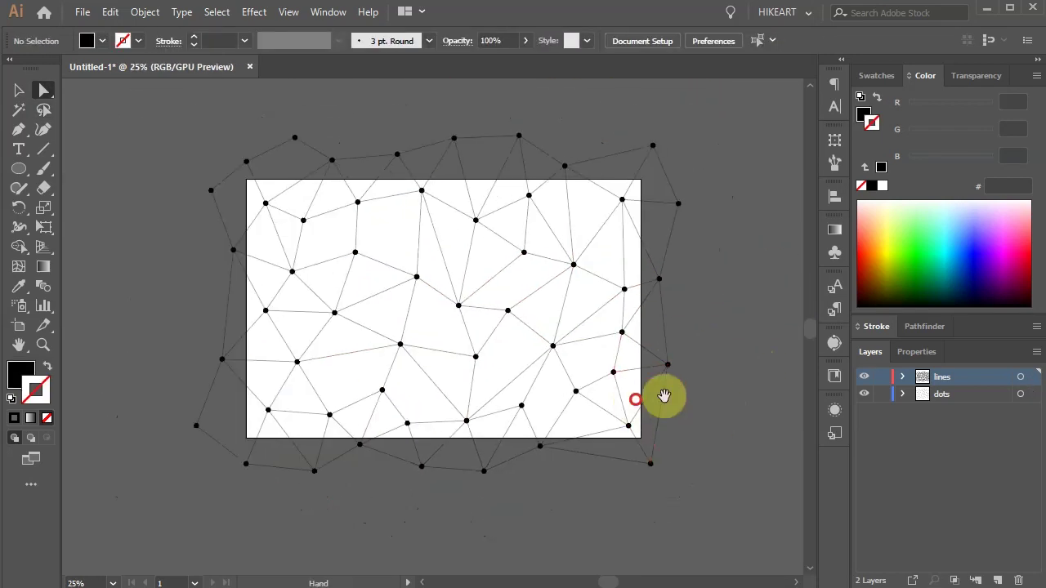
pyautogui.scroll(1, 534, 417)
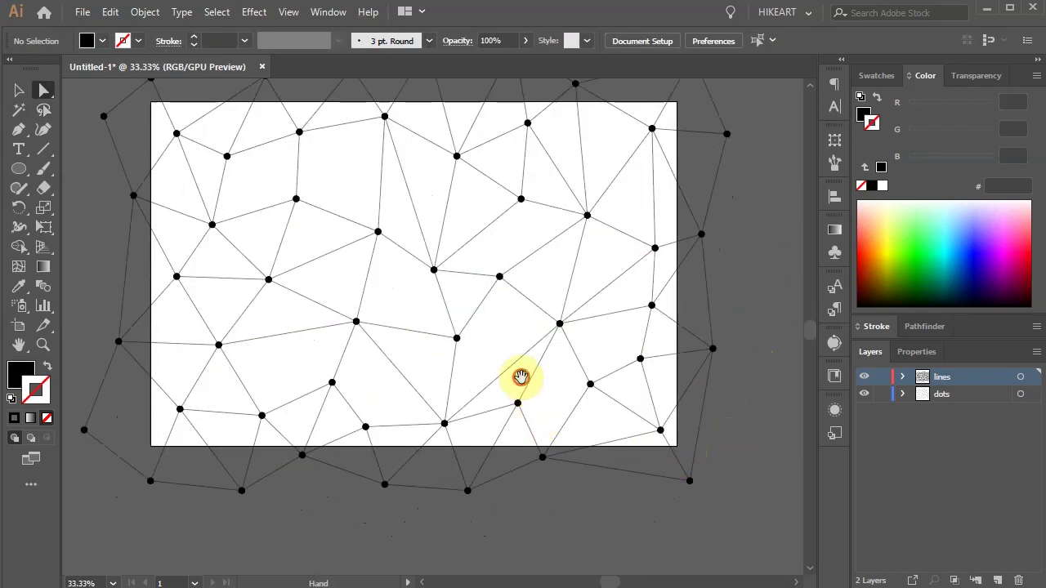
pyautogui.moveTo(523, 383); pyautogui.dragTo(545, 428)
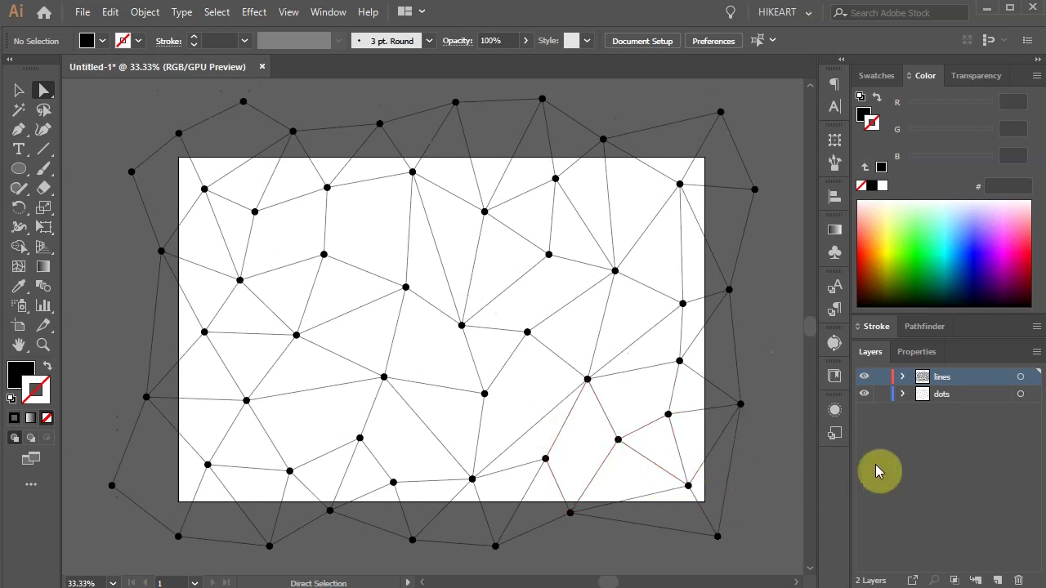
# Select everything on the lines layer and set its stroke corners to Round Join.
pyautogui.click(1021, 376)
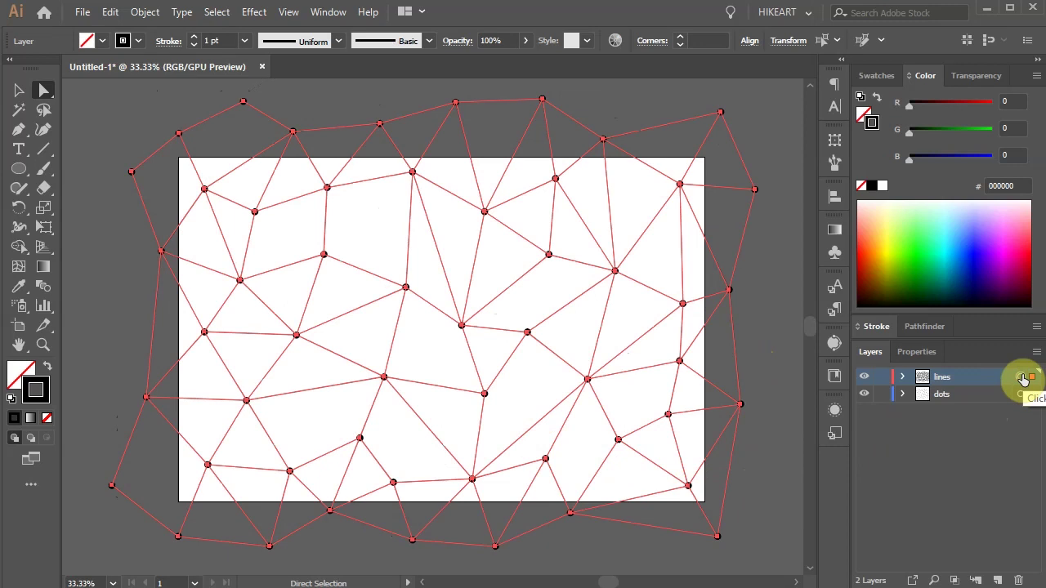
pyautogui.click(871, 327)
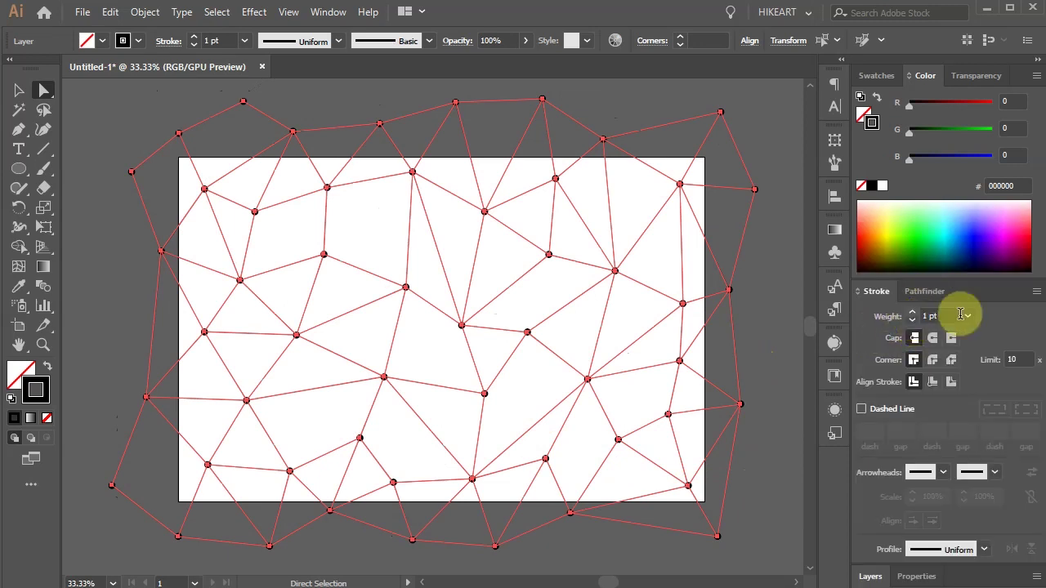
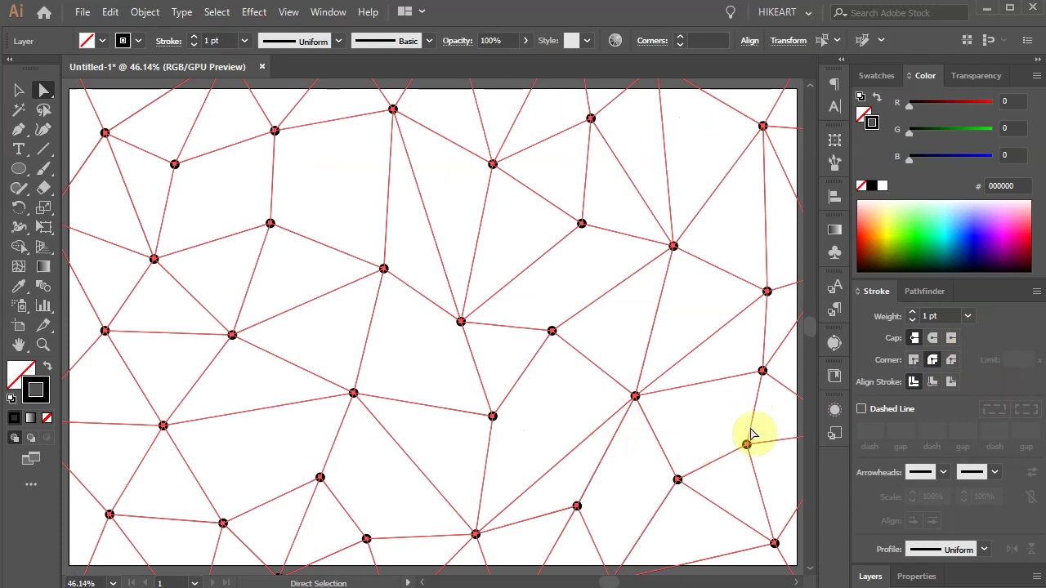
pyautogui.click(870, 576)
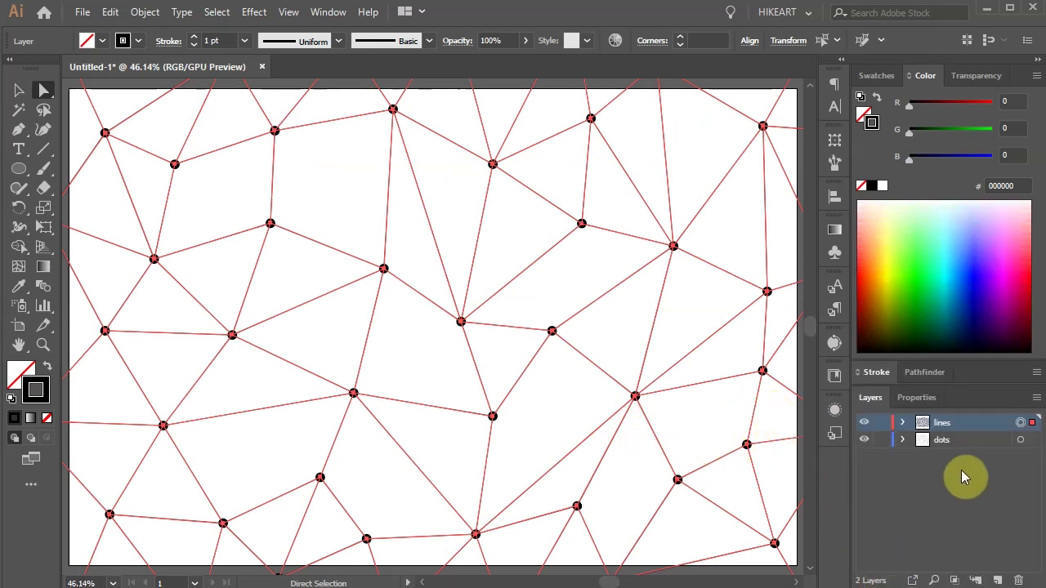
# Select all artwork on the dots layer and swap its fill and stroke to make hollow black-outlined circles.
pyautogui.click(1019, 440)
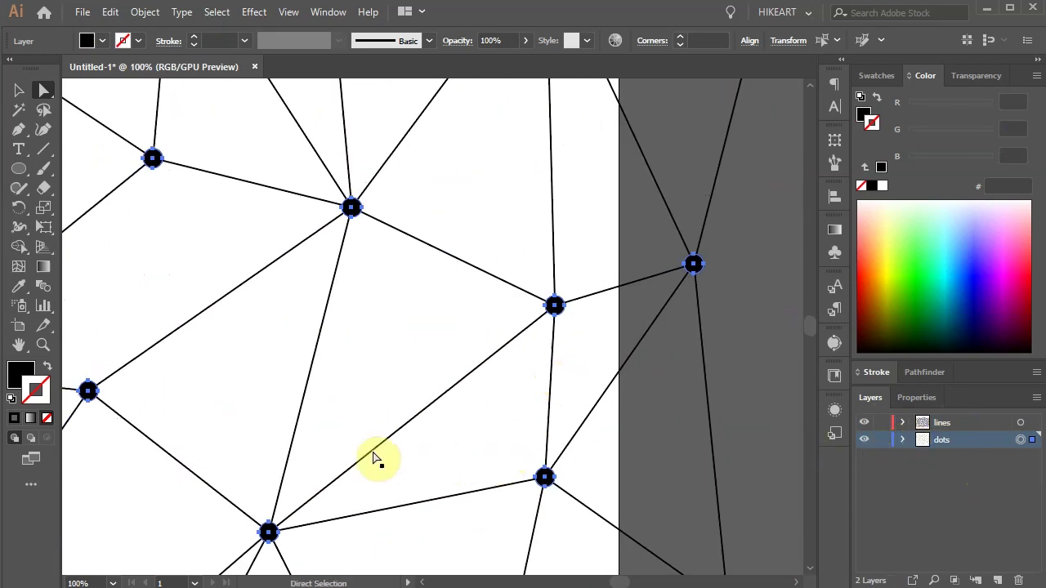
pyautogui.click(49, 371)
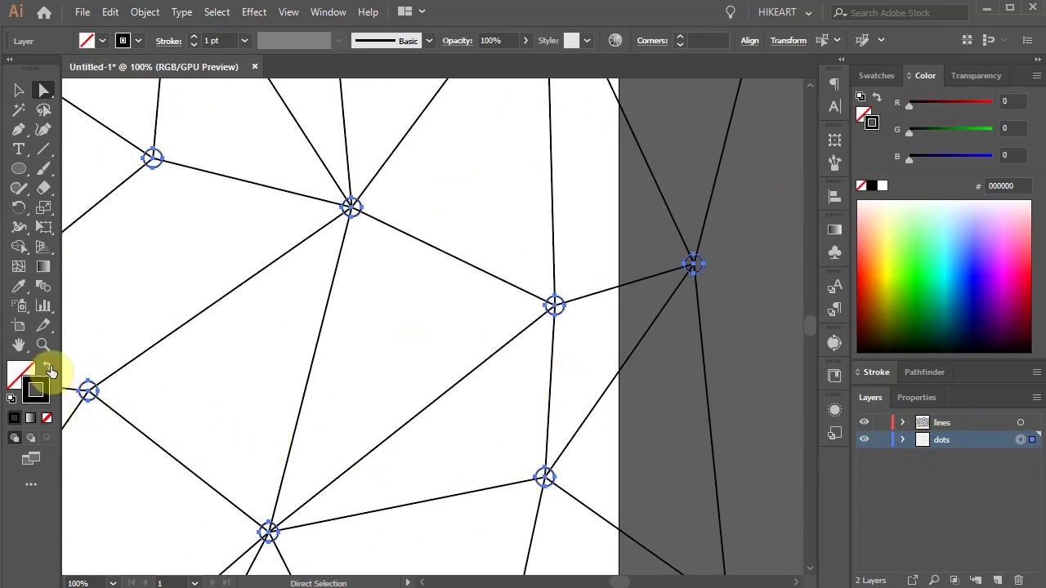
pyautogui.scroll(1, 694, 269)
pyautogui.scroll(2, 694, 270)
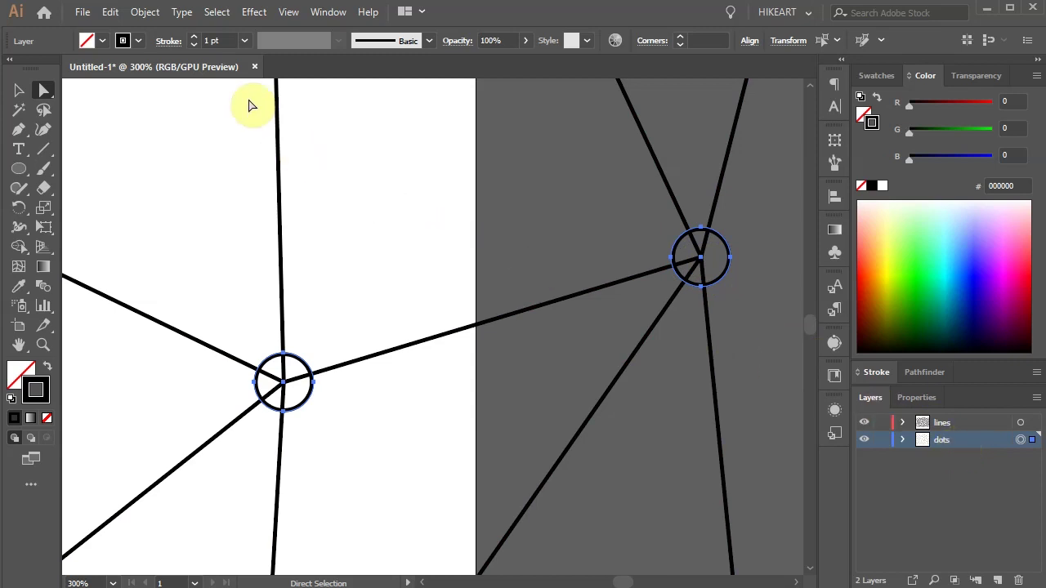
# Apply Expand Appearance and Expand to the outlined circles on the dots layer.
pyautogui.click(146, 13)
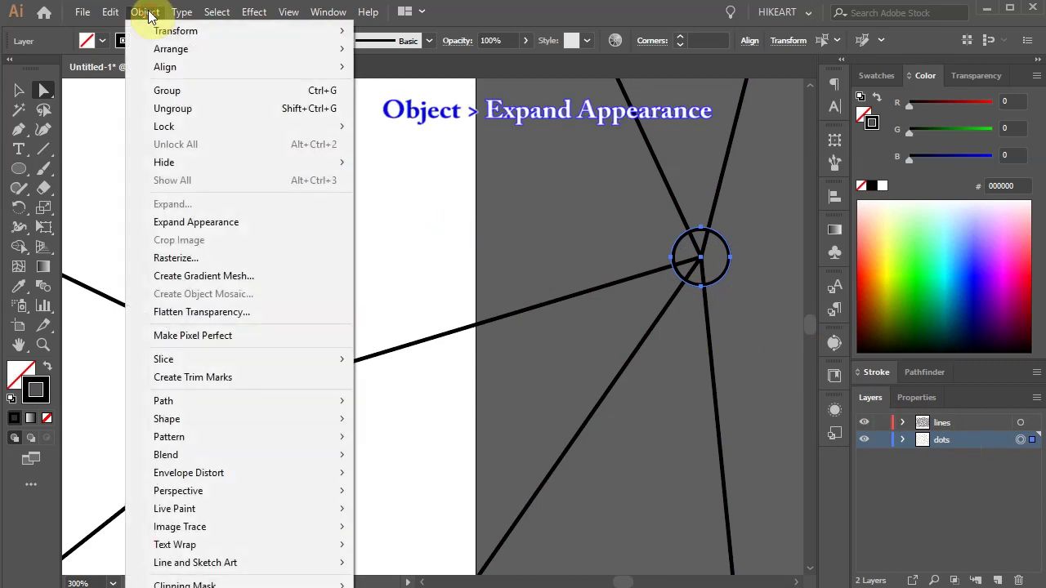
pyautogui.click(241, 222)
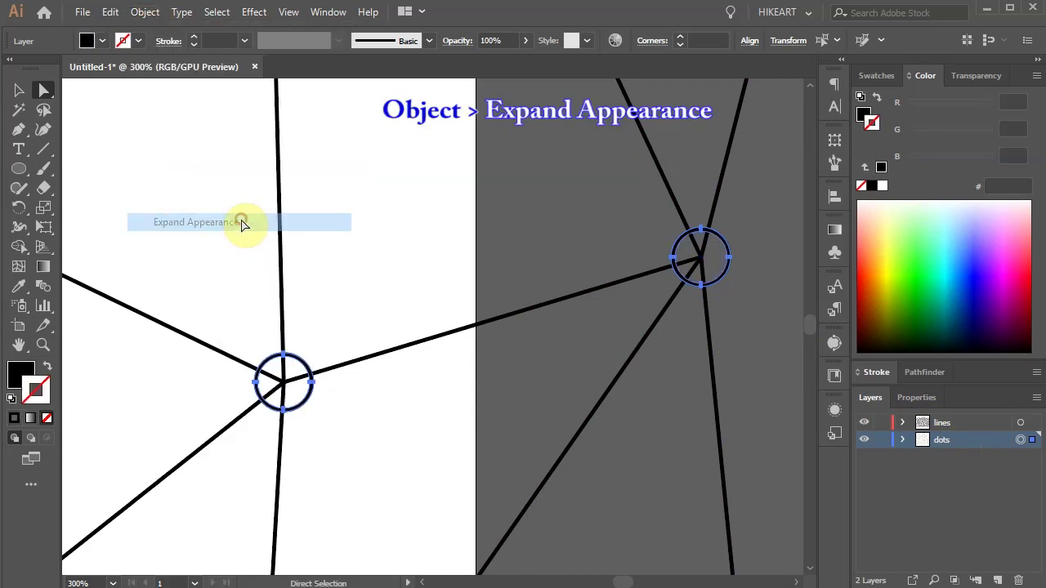
pyautogui.click(142, 13)
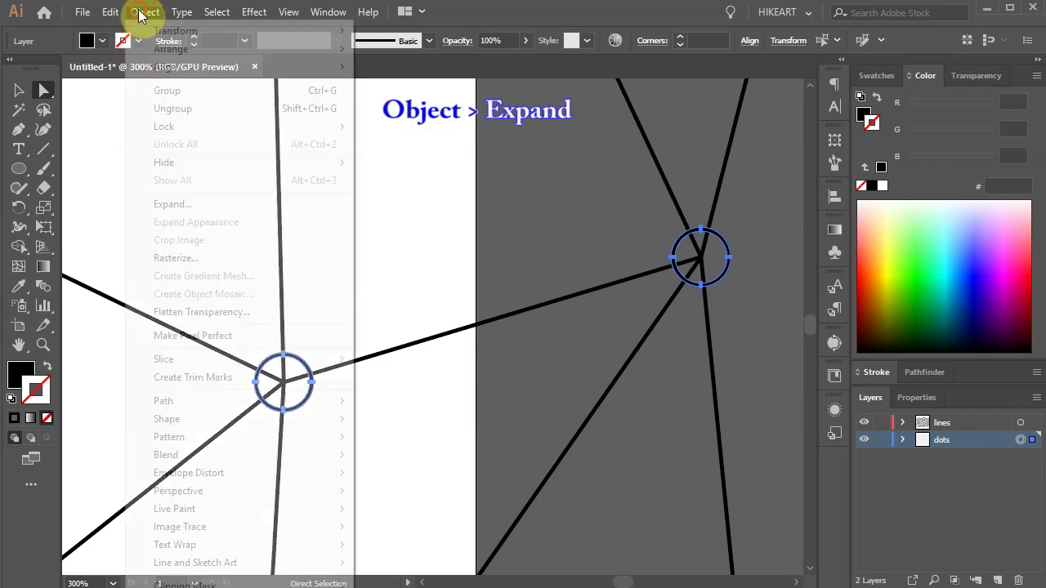
pyautogui.click(193, 203)
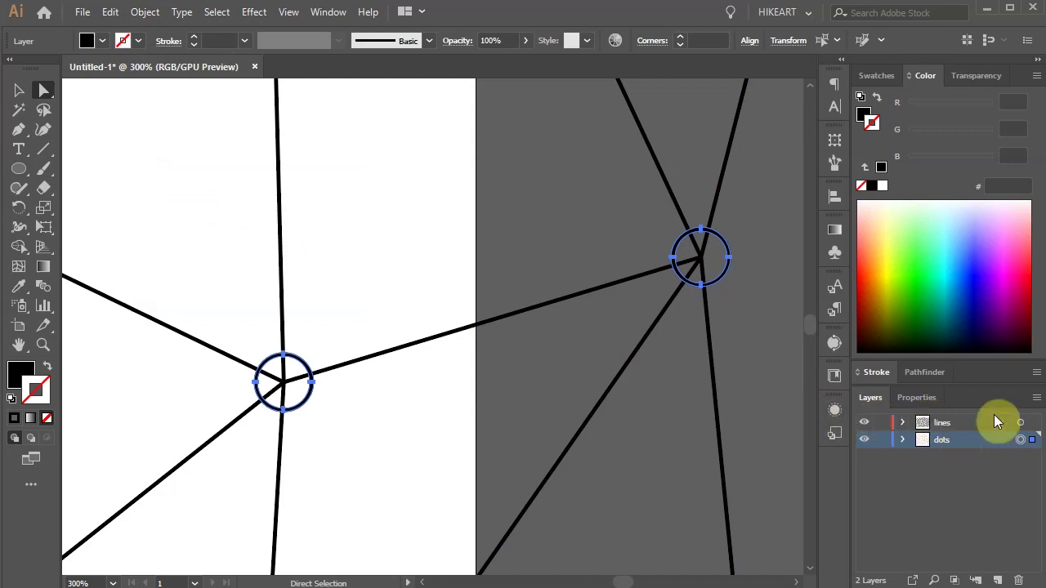
# Select everything on the lines layer and expand the strokes into filled shapes.
pyautogui.click(1023, 424)
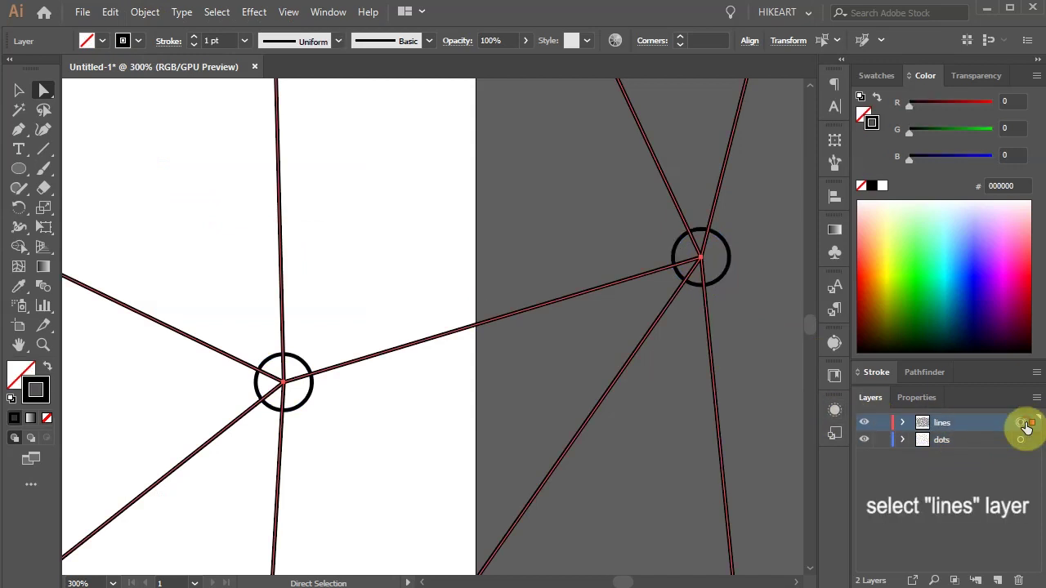
pyautogui.click(145, 12)
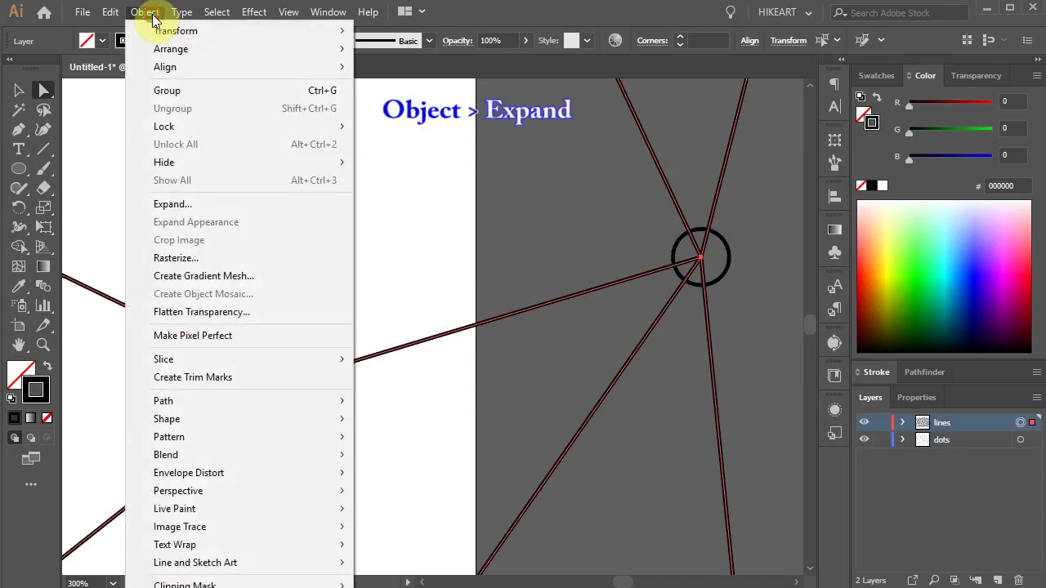
pyautogui.click(206, 204)
pyautogui.click(820, 309)
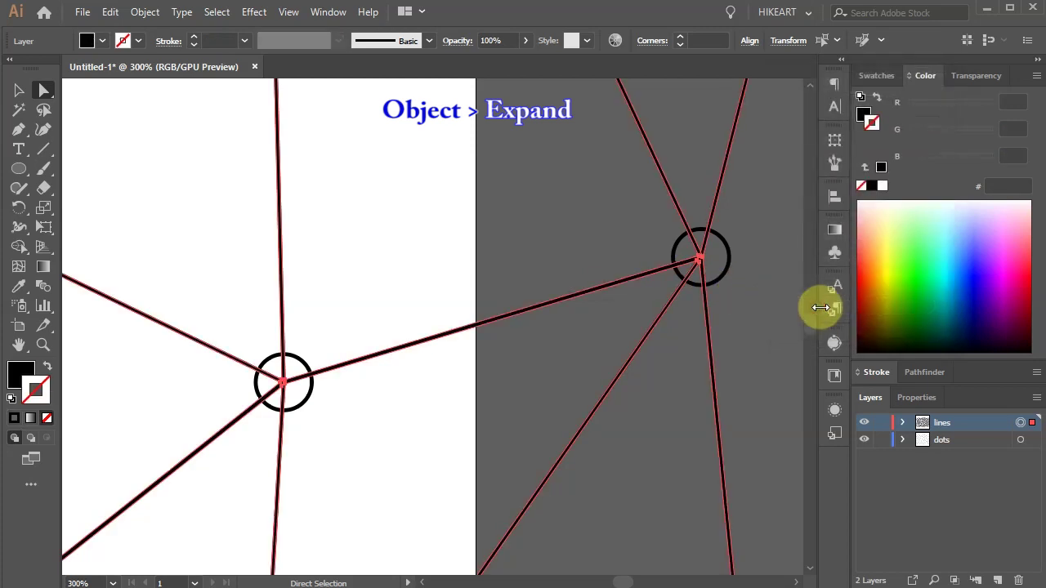
pyautogui.click(144, 12)
pyautogui.click(219, 203)
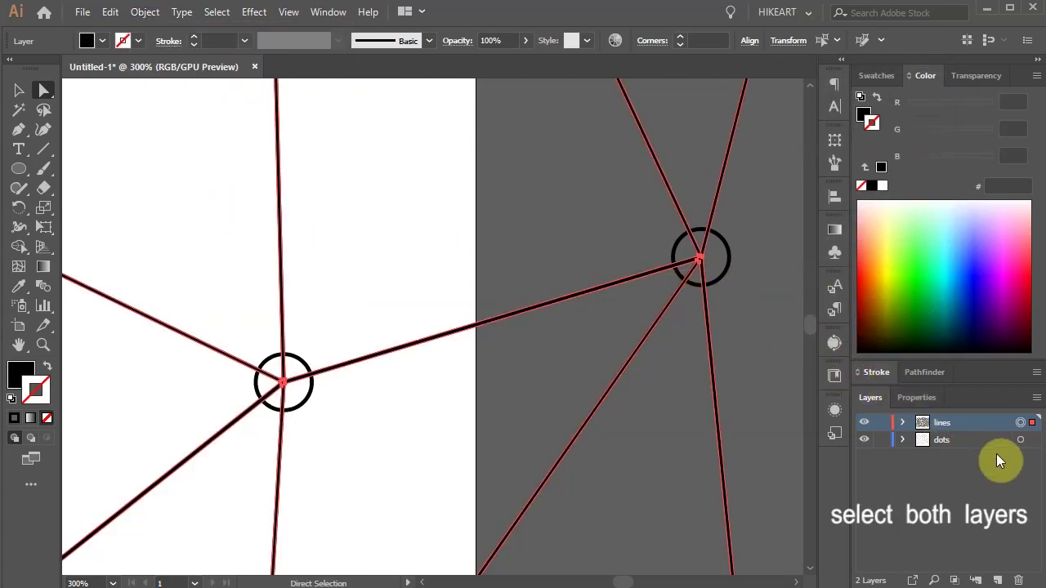
# Select the artwork of both layers, remove the line pieces inside the circles by subtracting with Shape Builder, and deselect.
pyautogui.keyDown('shift'); pyautogui.click(1020, 440); pyautogui.keyUp('shift')
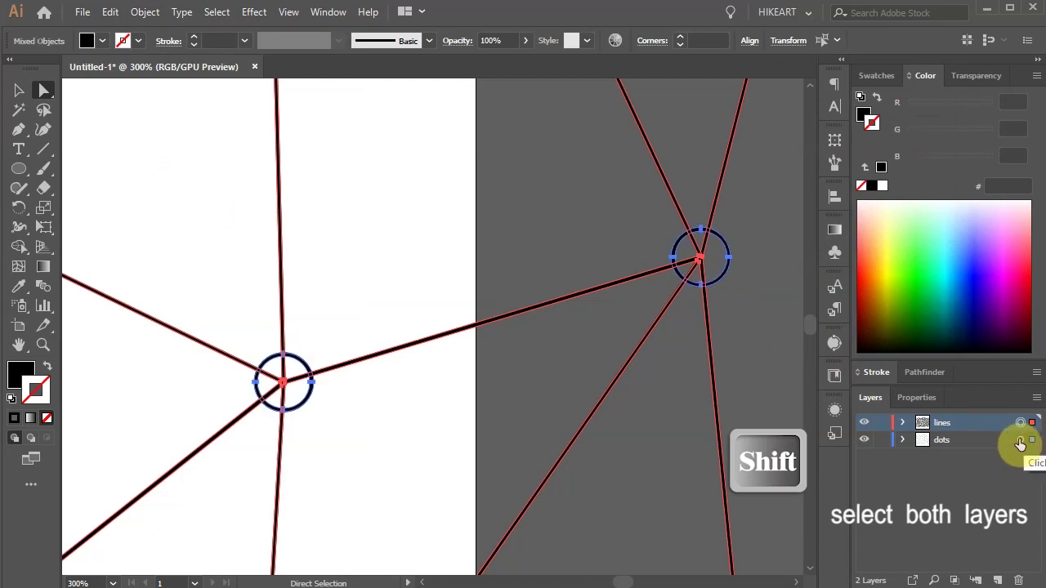
pyautogui.click(18, 248)
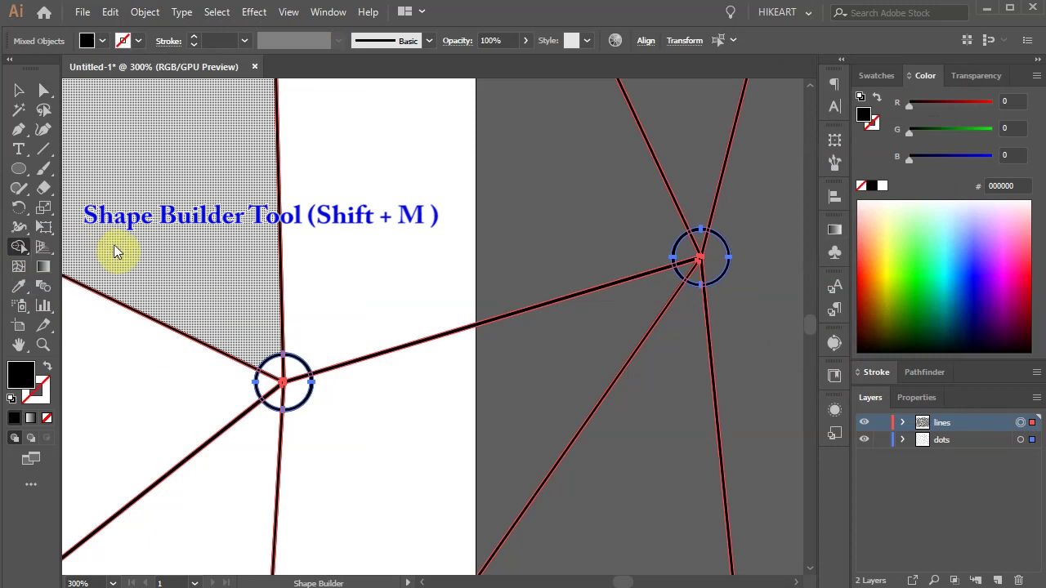
pyautogui.press('alt')
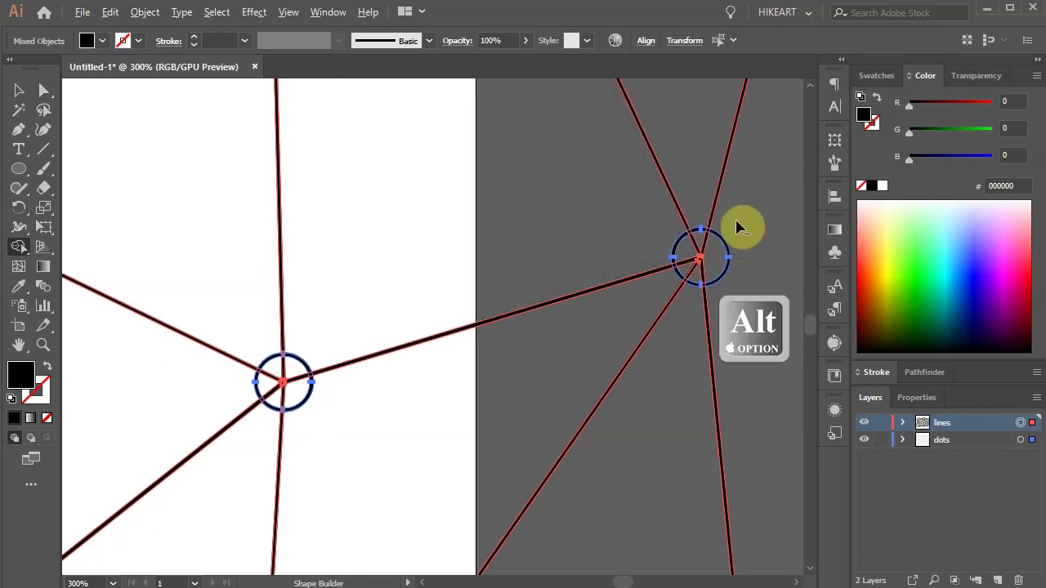
pyautogui.keyDown('alt'); pyautogui.click(701, 268); pyautogui.keyUp('alt')
pyautogui.hotkey('ctrl', '+')
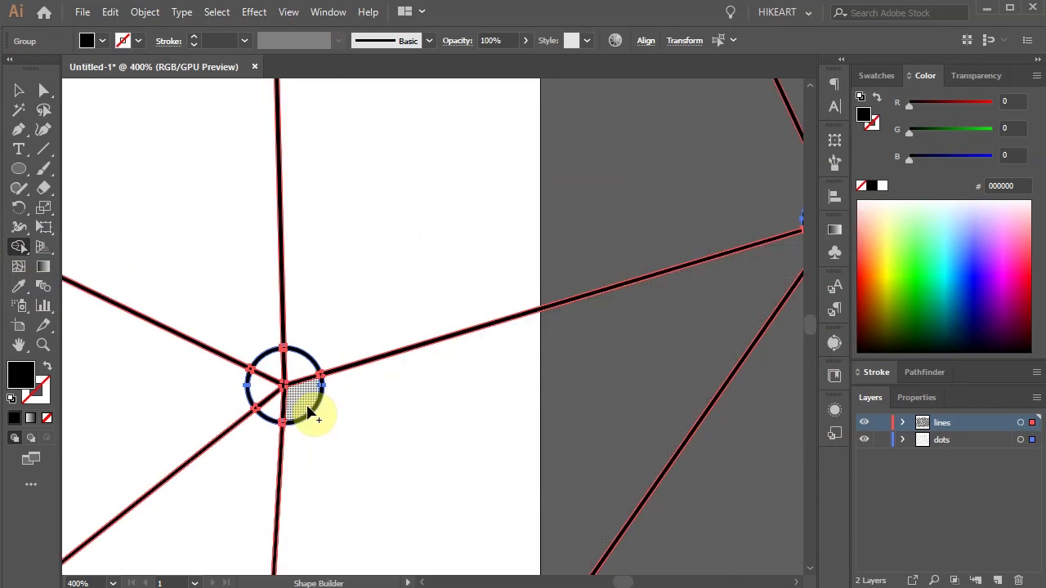
pyautogui.press('alt')
pyautogui.moveTo(297, 369)
pyautogui.mouseDown()
pyautogui.moveTo(270, 390)
pyautogui.moveTo(294, 400)
pyautogui.moveTo(290, 379)
pyautogui.moveTo(283, 383)
pyautogui.moveTo(291, 409)
pyautogui.mouseUp()
pyautogui.hotkey('ctrl', 'shift', 'a')
pyautogui.hscroll(2, 567, 425)
pyautogui.hotkey('ctrl', 'shift', 'd')
# Undo the Shape Builder, expand and fill-stroke swap edits to restore the solid dots, and deselect everything.
pyautogui.hotkey('ctrl', 'z')
pyautogui.hotkey('ctrl', 'z')
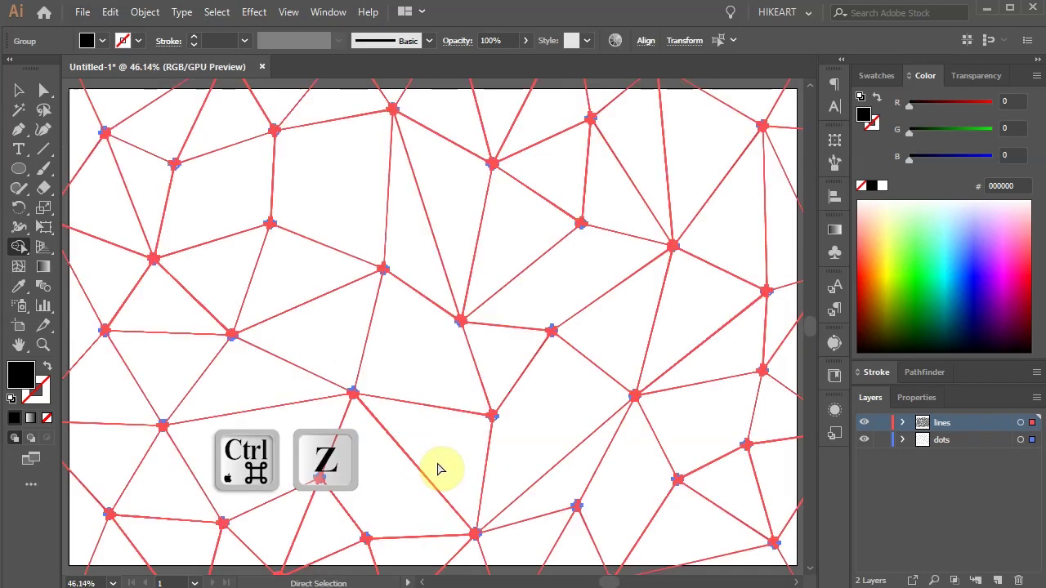
pyautogui.hotkey('ctrl', 'z')
pyautogui.press('a')
pyautogui.hotkey('ctrl', 'shift', 'a')
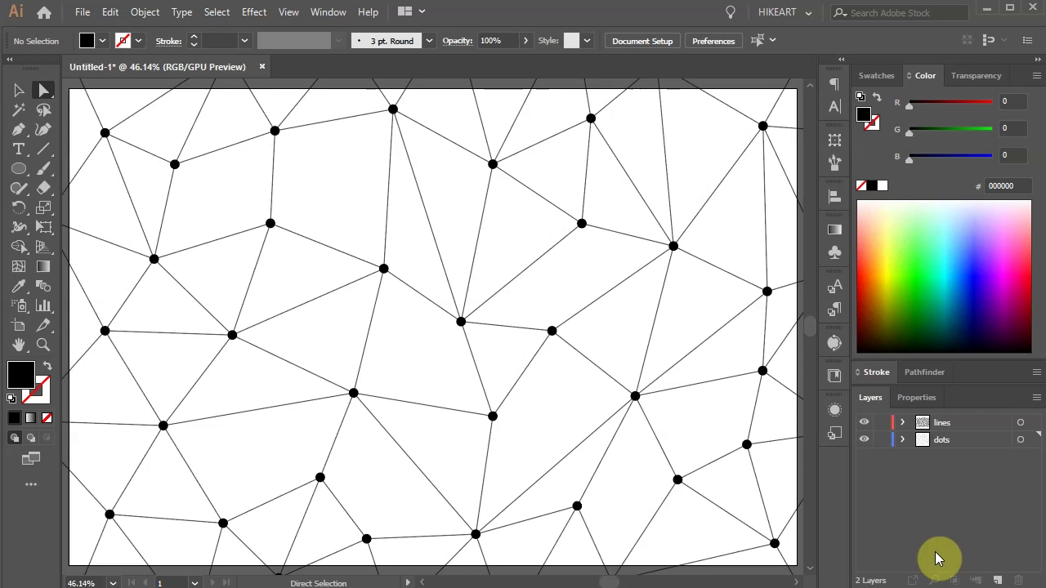
# Open Transform Each for all artwork on the dots layer, enable the preview, and set horizontal and vertical scale to 200%.
pyautogui.click(1020, 441)
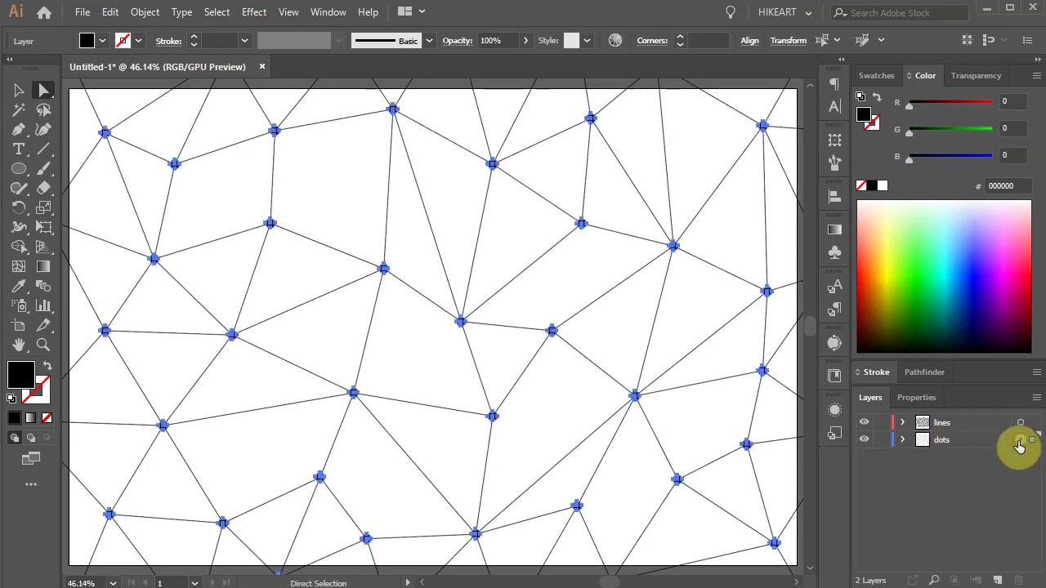
pyautogui.click(148, 14)
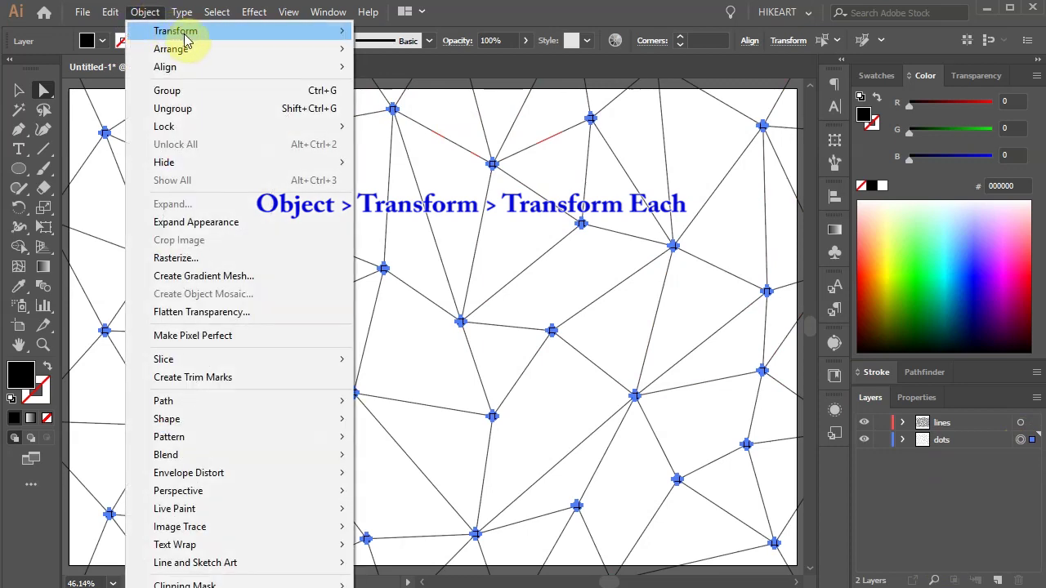
pyautogui.moveTo(188, 32)
pyautogui.click(481, 152)
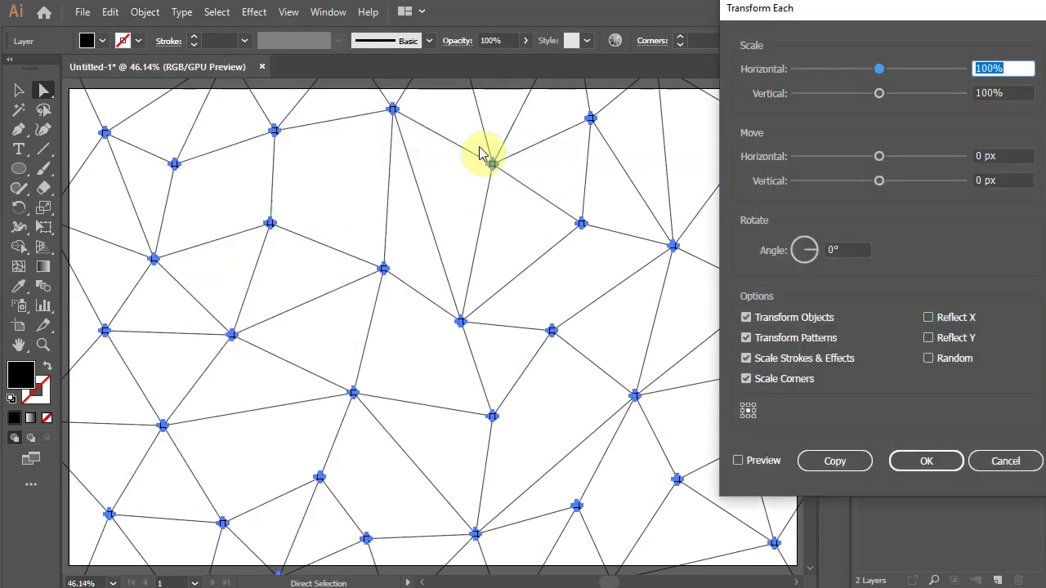
pyautogui.click(738, 463)
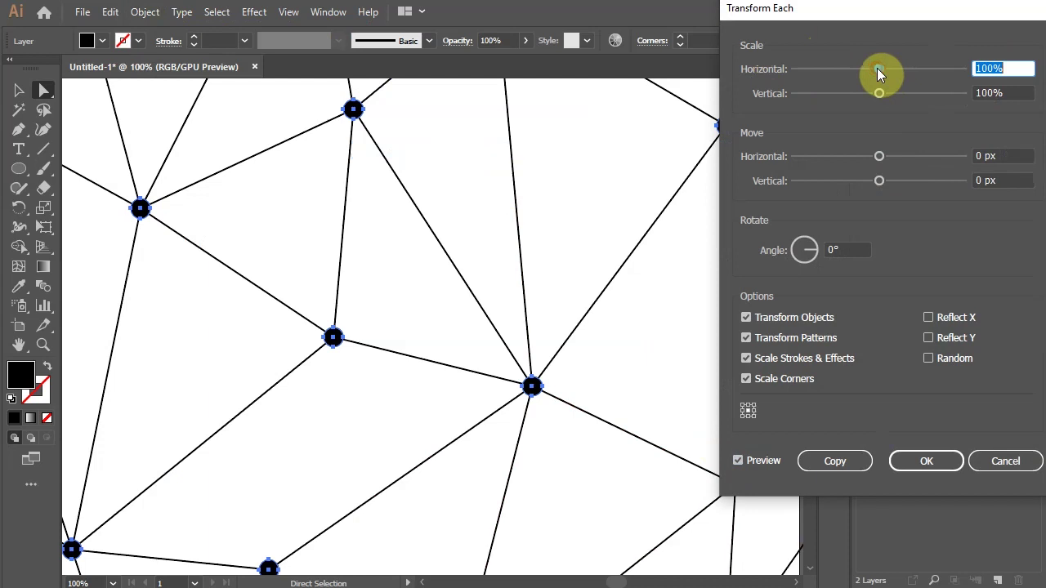
pyautogui.moveTo(878, 69); pyautogui.dragTo(977, 73)
pyautogui.click(880, 94)
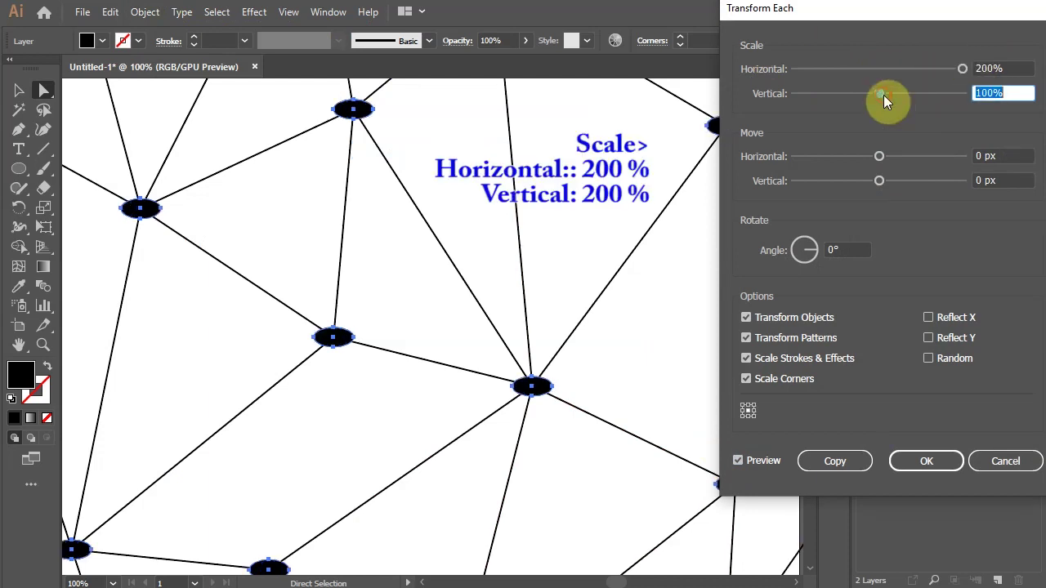
pyautogui.moveTo(883, 95); pyautogui.dragTo(978, 108)
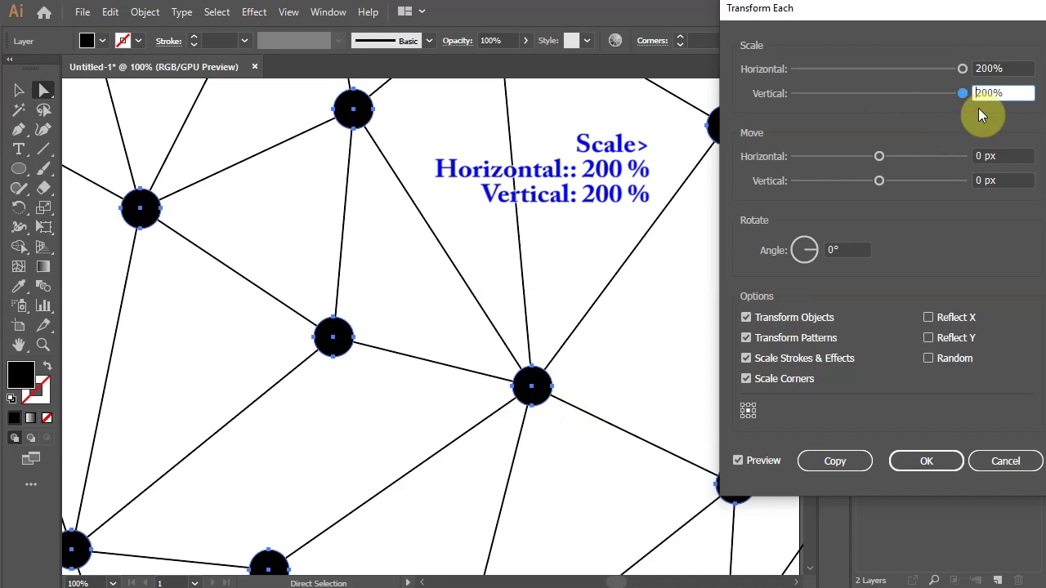
# Set the horizontal and vertical scale in Transform Each to 400% to preview larger dots.
pyautogui.click(997, 68)
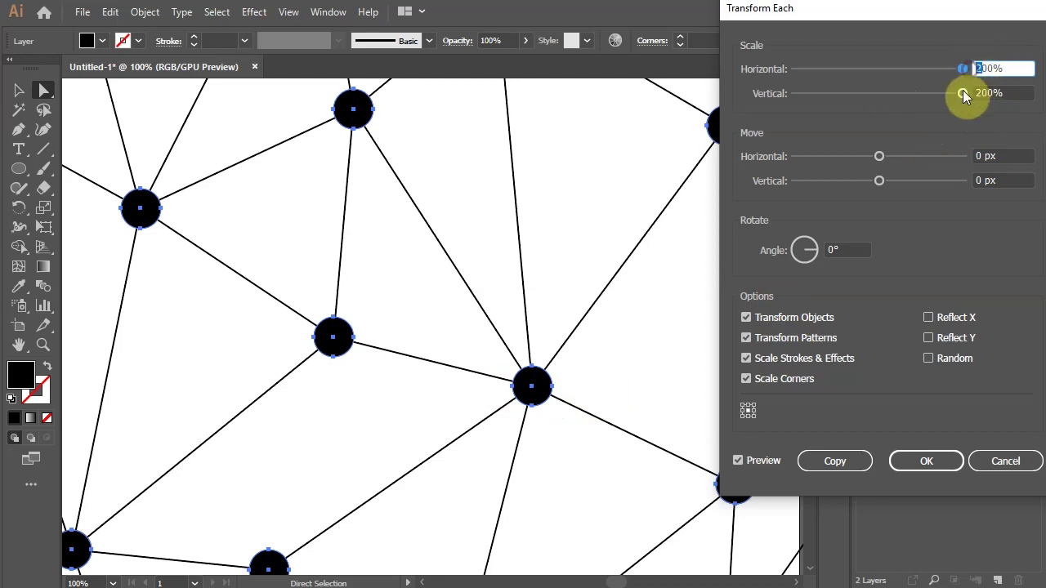
pyautogui.write('4')
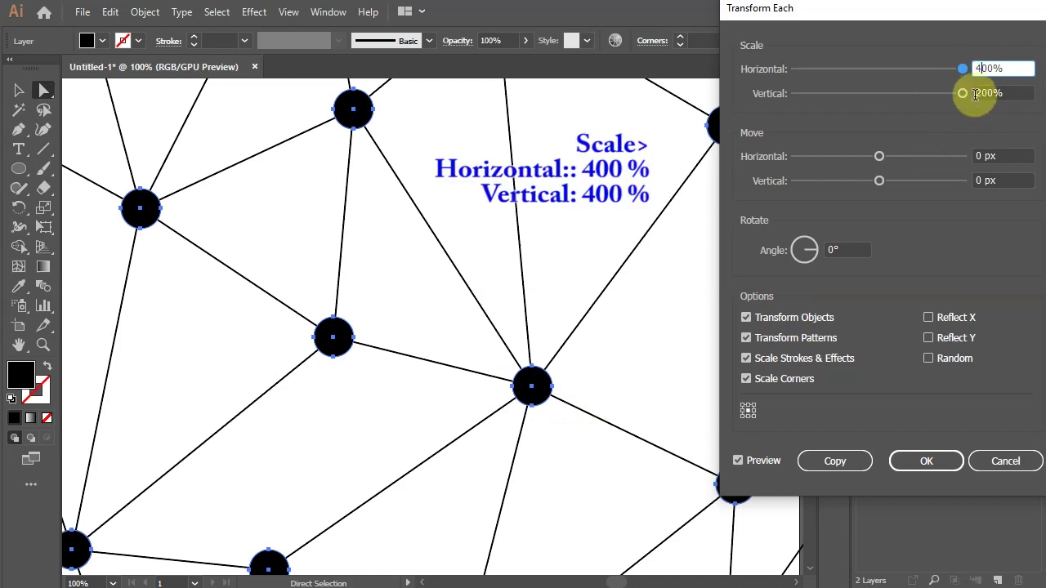
pyautogui.click(972, 93)
pyautogui.write('4')
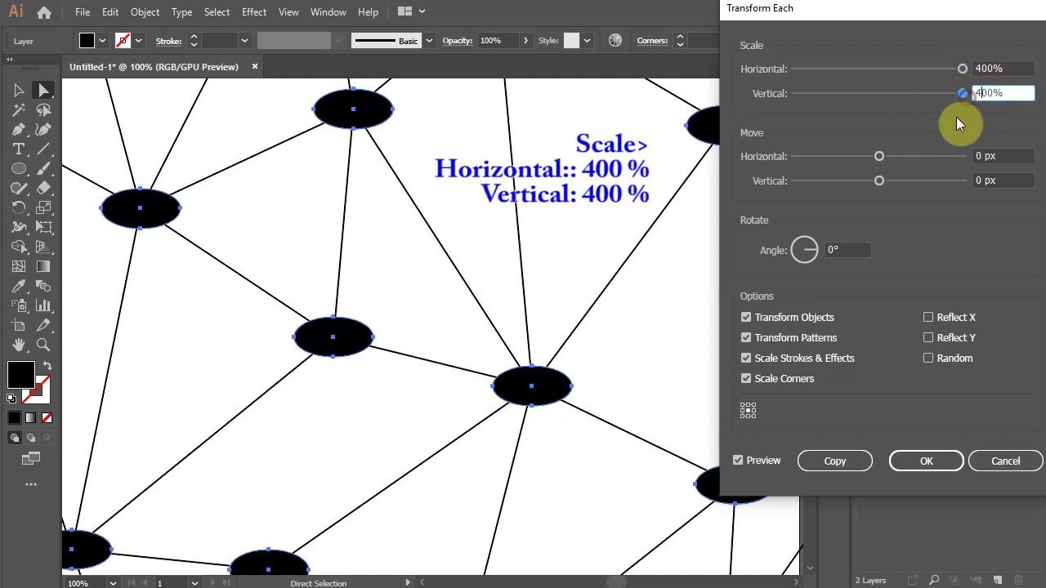
pyautogui.press('Tab')
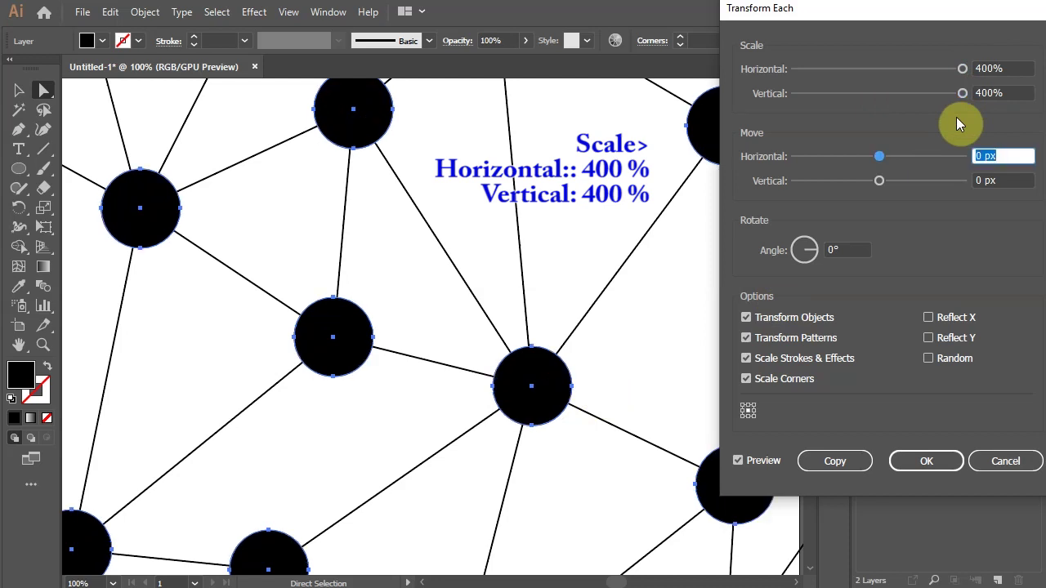
# Set the vertical and horizontal scale in Transform Each back to 200%.
pyautogui.hotkey('shift', 'Tab')
pyautogui.write('200')
pyautogui.hotkey('shift', 'Tab')
pyautogui.write('200')
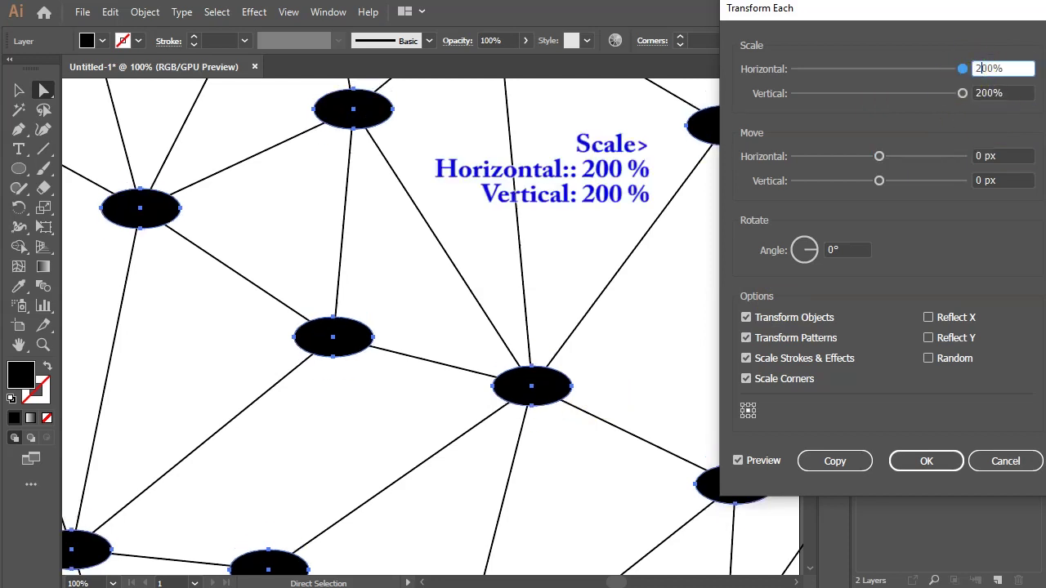
pyautogui.press('Tab')
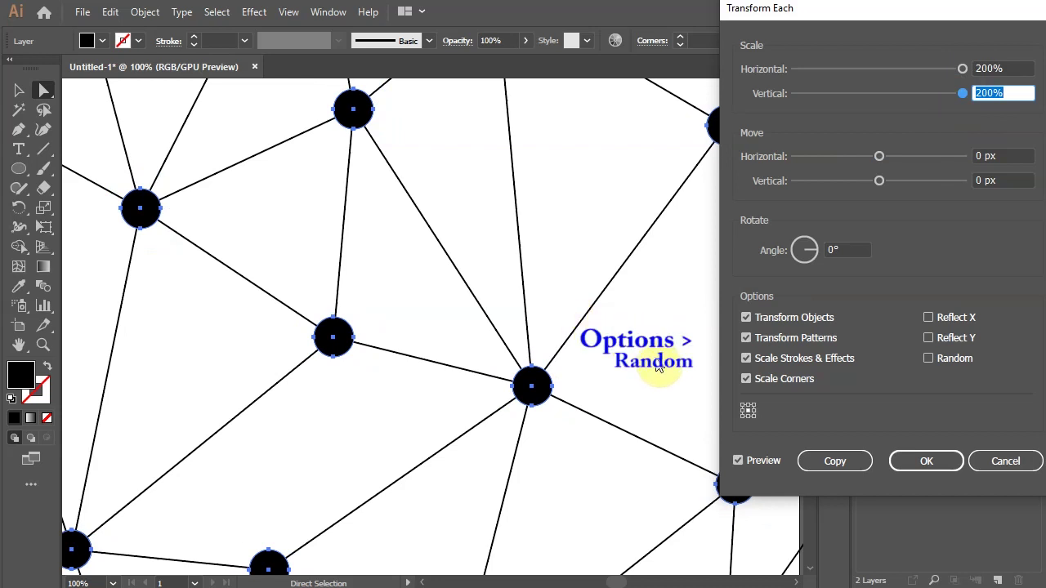
# Apply Transform Each to the dots with the Random option enabled, deselect them, and undo the transformation.
pyautogui.click(929, 358)
pyautogui.click(931, 462)
pyautogui.hotkey('ctrl', '0')
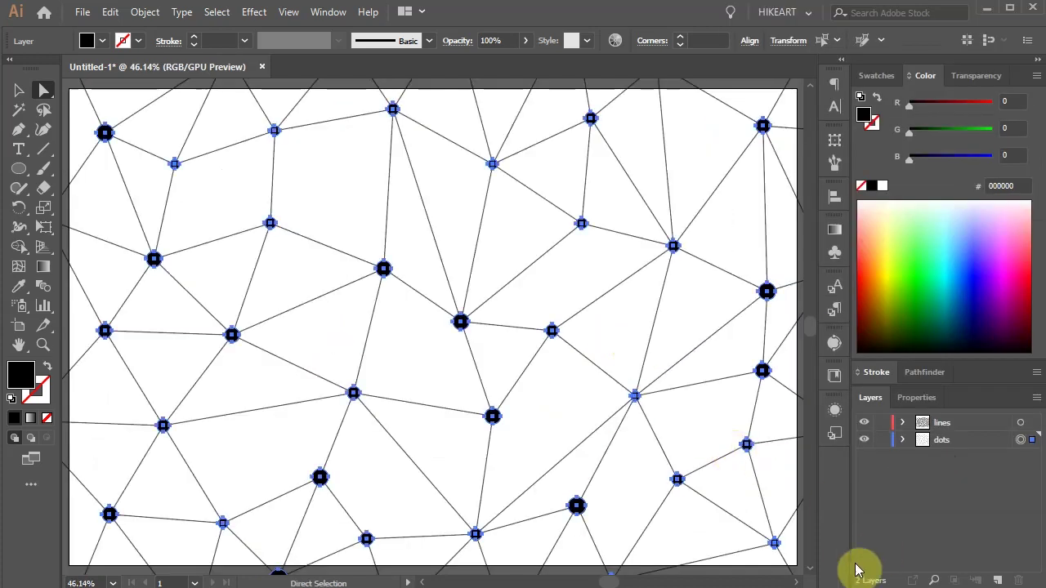
pyautogui.click(857, 570)
pyautogui.hotkey('ctrl', 'z')
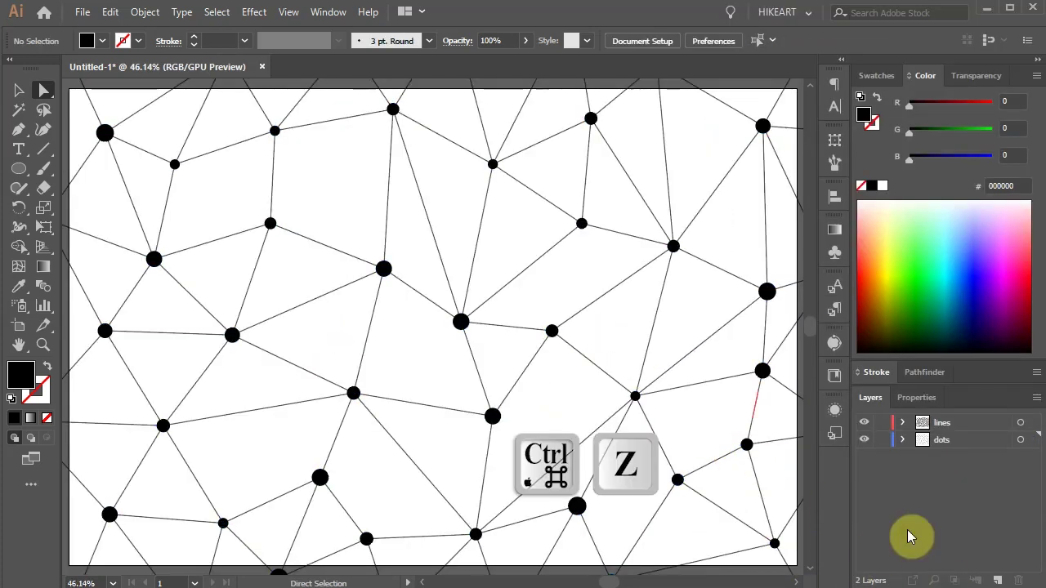
pyautogui.click(893, 506)
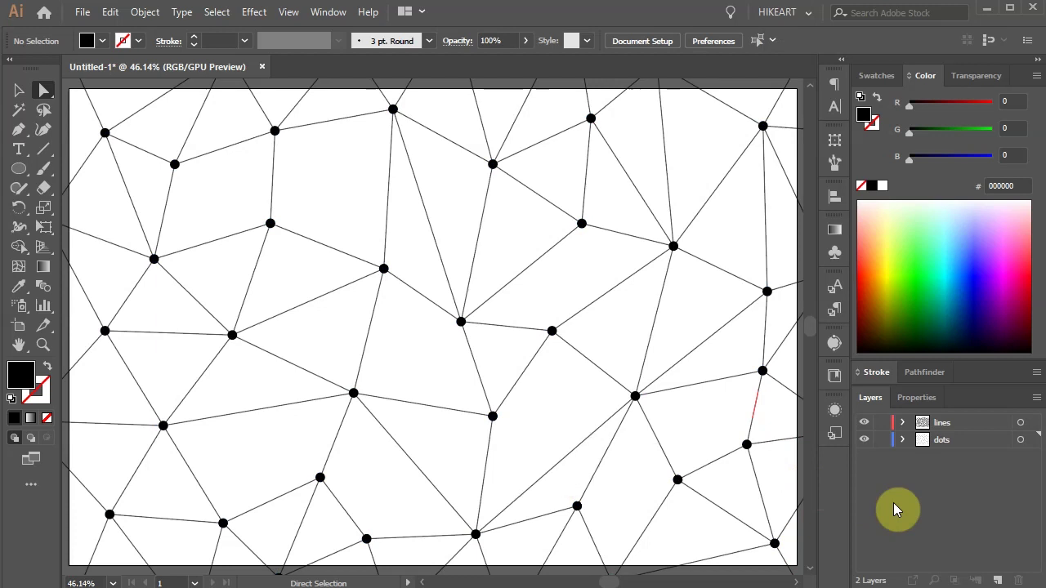
# Create a new layer above the lines layer and name it bkg.
pyautogui.click(972, 422)
pyautogui.hotkey('ctrl', '-')
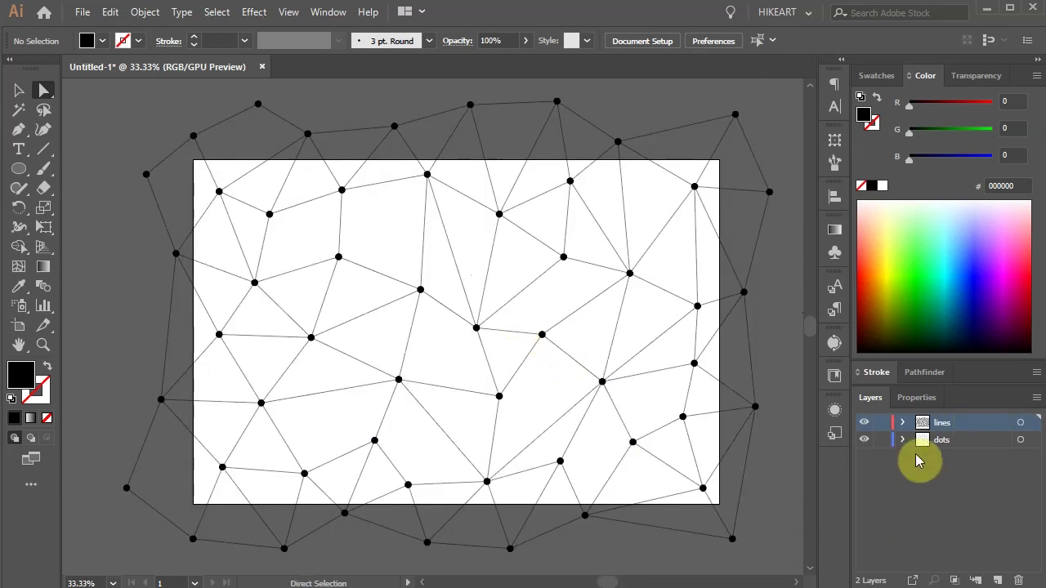
pyautogui.click(998, 580)
pyautogui.doubleClick(943, 422)
pyautogui.write('bkg')
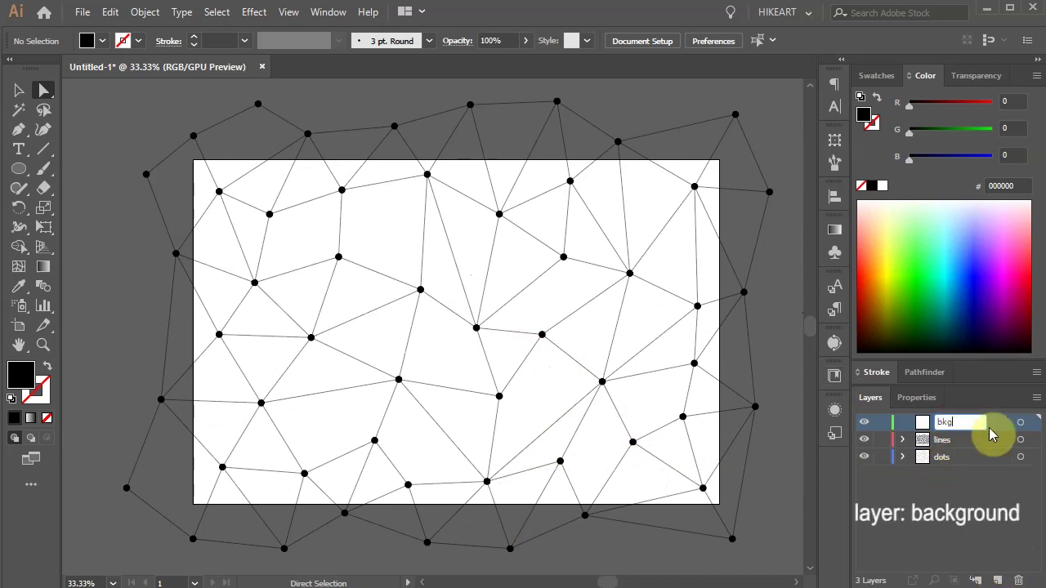
pyautogui.press('Return')
# Draw a black rectangle covering the whole artboard on the bkg layer and move that layer below the dots layer.
pyautogui.press('m')
pyautogui.moveTo(192, 160)
pyautogui.mouseDown()
pyautogui.moveTo(317, 297)
pyautogui.moveTo(665, 490)
pyautogui.moveTo(718, 504)
pyautogui.mouseUp()
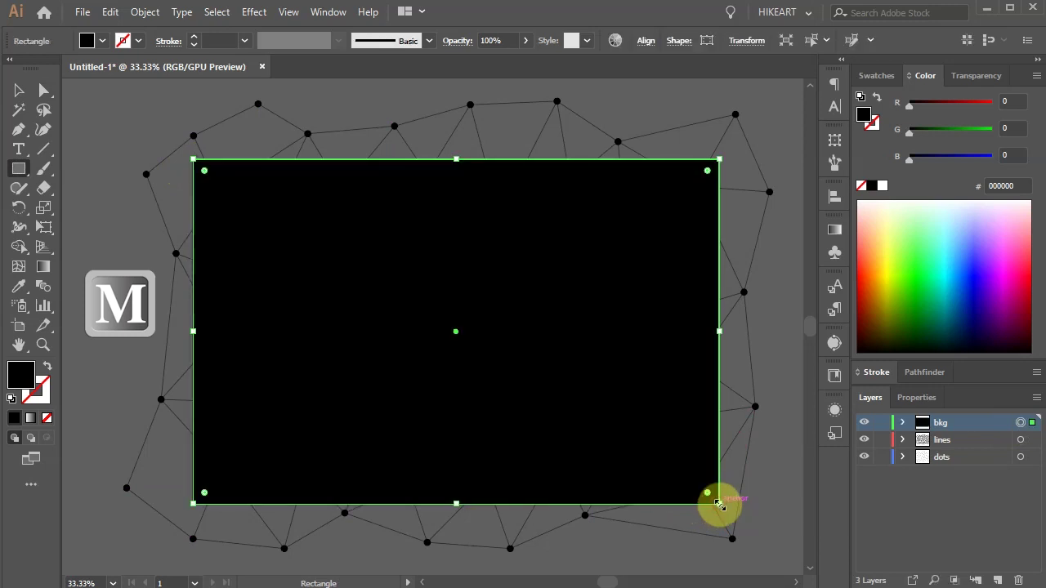
pyautogui.moveTo(984, 425); pyautogui.dragTo(985, 476)
# Set the fill of all dots layer artwork and the stroke of all lines layer artwork to white, and deselect.
pyautogui.click(1020, 440)
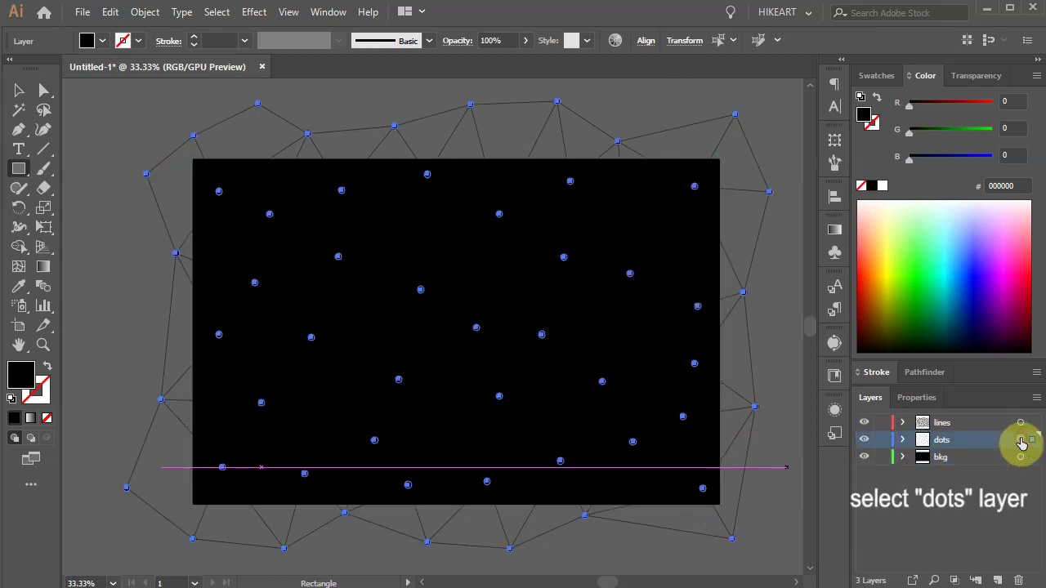
pyautogui.click(882, 187)
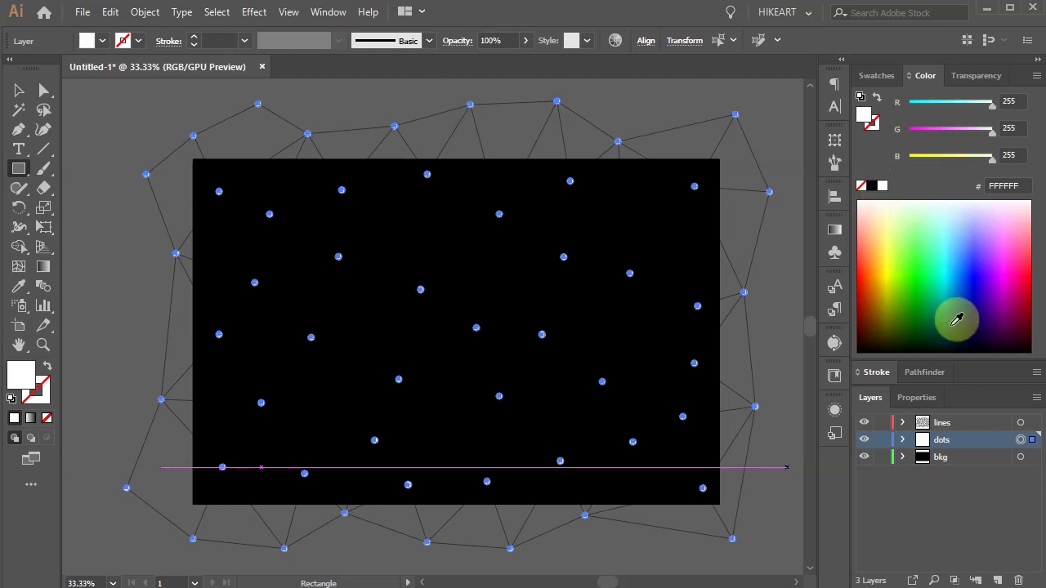
pyautogui.click(1020, 422)
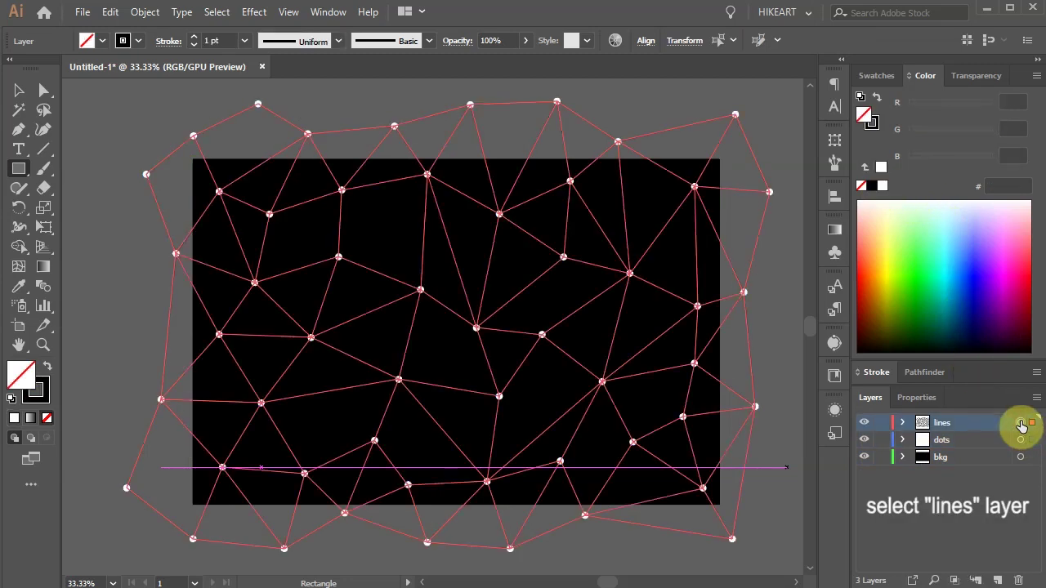
pyautogui.click(44, 398)
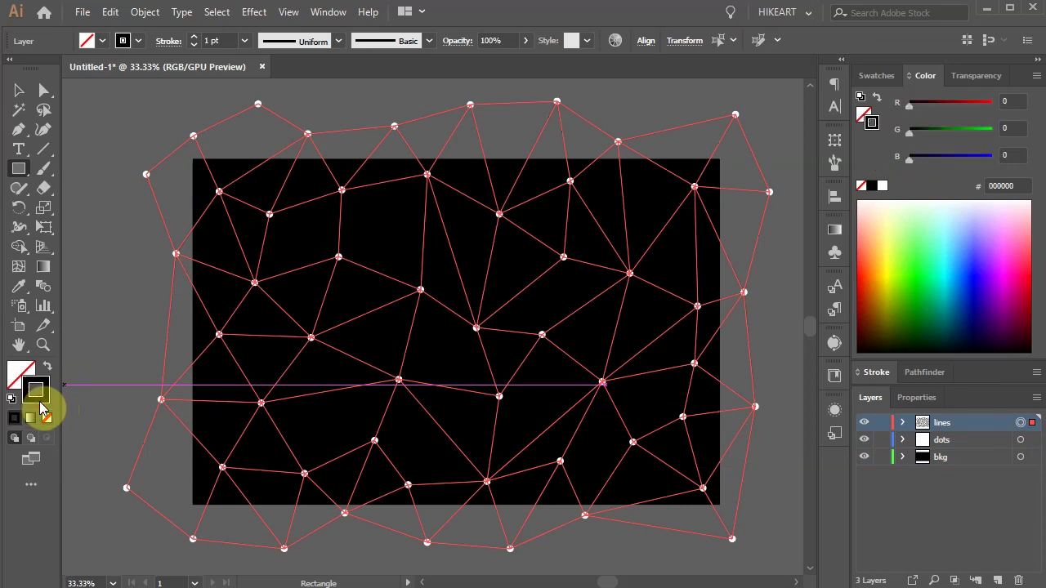
pyautogui.click(882, 187)
pyautogui.click(904, 539)
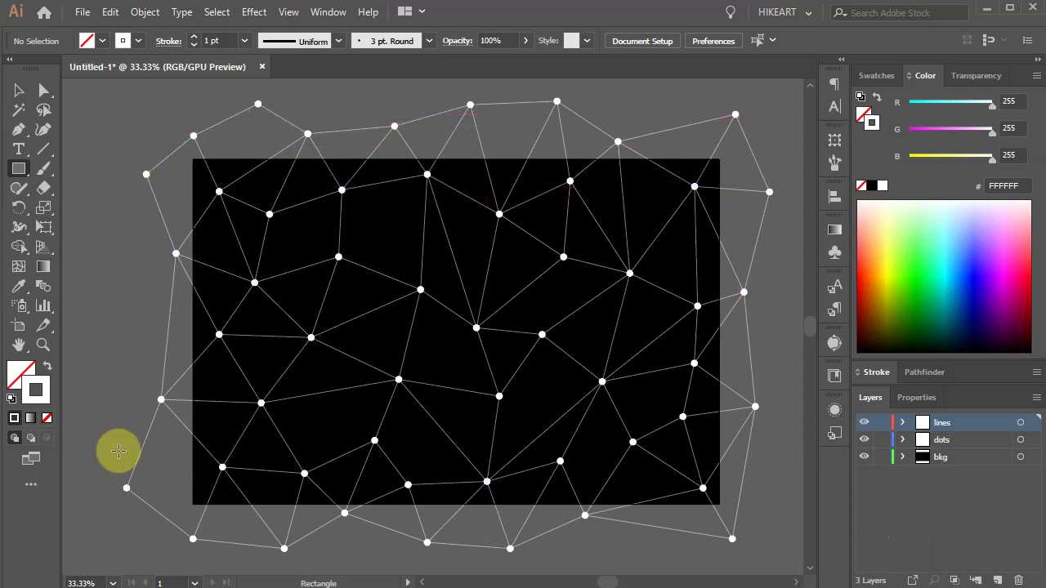
pyautogui.hotkey('ctrl', 'a')
pyautogui.hotkey('ctrl', '7')
pyautogui.hotkey('ctrl', 'z')
# Draw a rectangle with light pink fill F2ADFF and no stroke over the whole artboard on the lines layer.
pyautogui.click(48, 359)
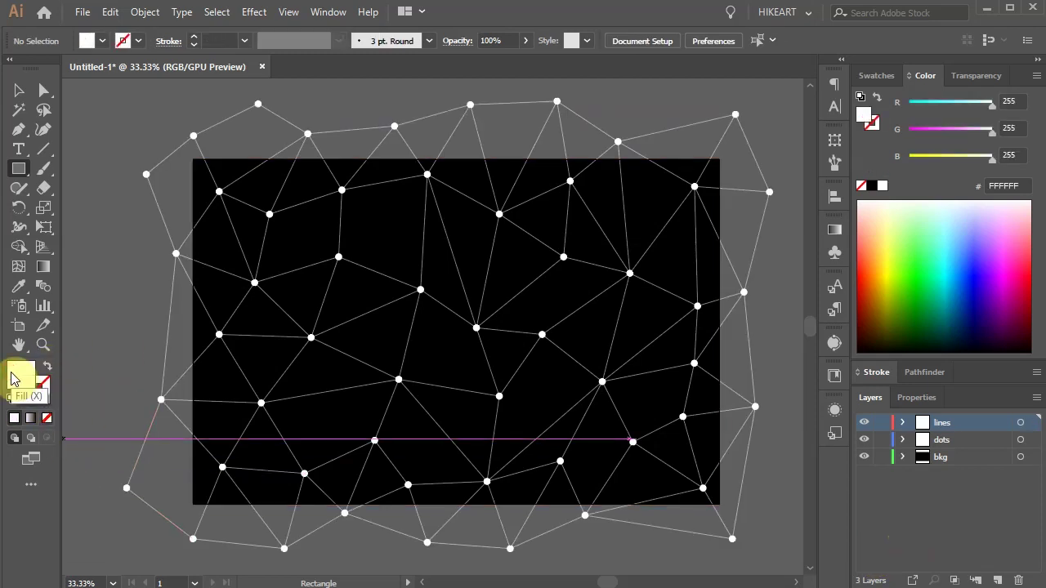
pyautogui.click(998, 215)
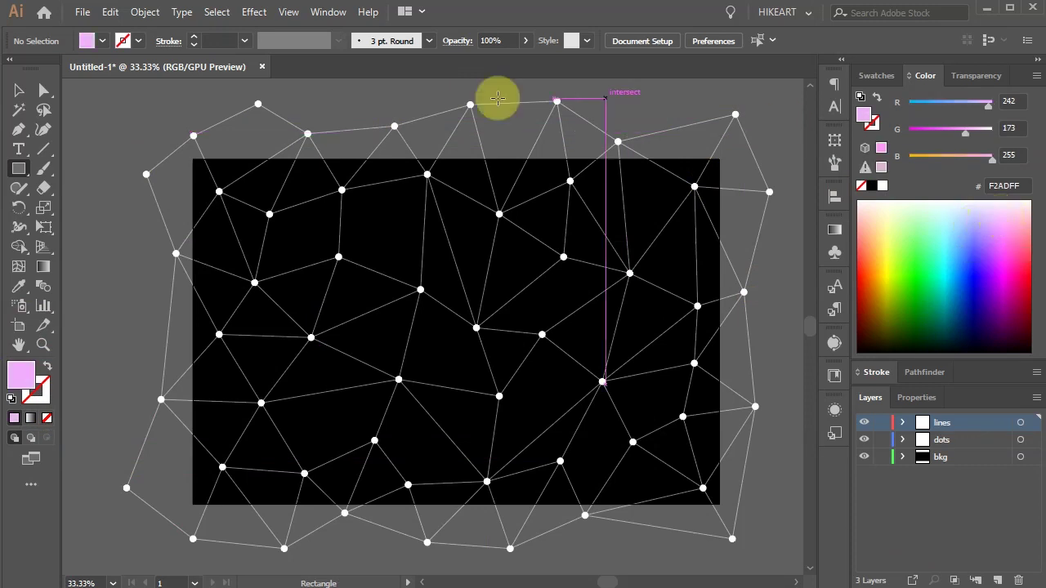
pyautogui.moveTo(193, 158); pyautogui.dragTo(719, 504)
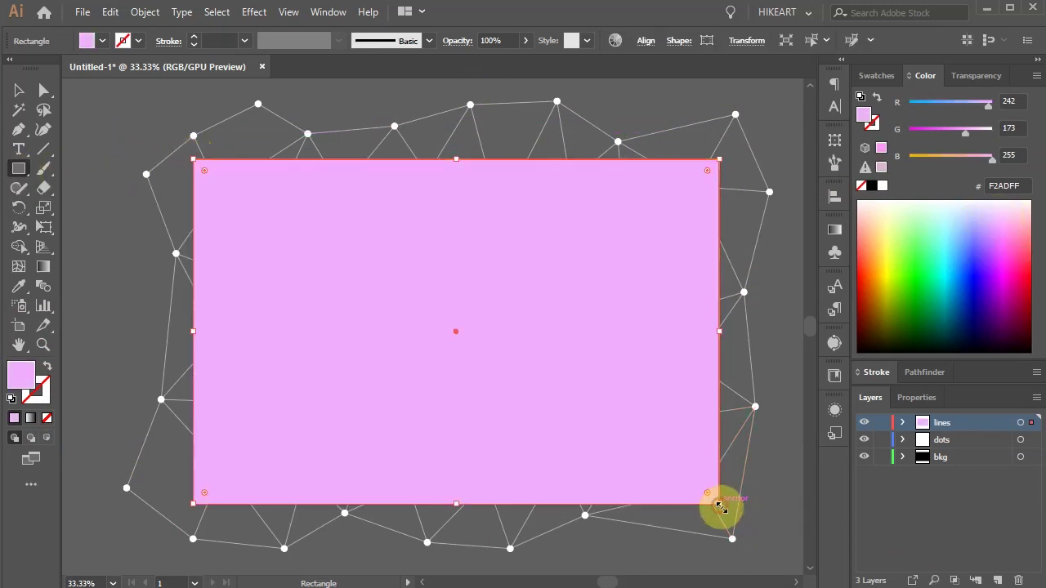
# Select all artwork, make a clipping mask from the pink rectangle to crop the pattern to the artboard, and deselect.
pyautogui.hotkey('ctrl', 'a')
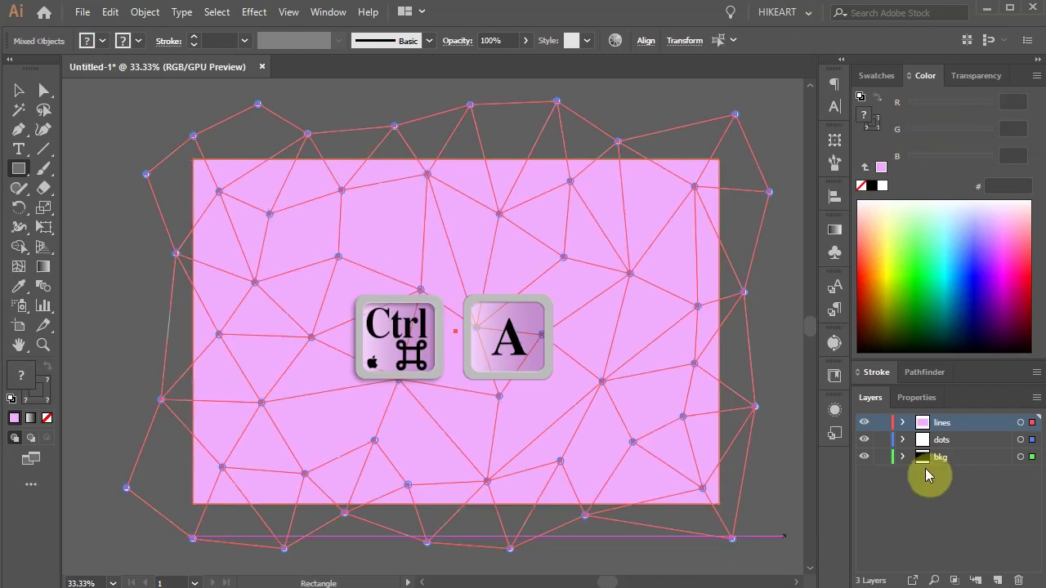
pyautogui.hotkey('ctrl', '7')
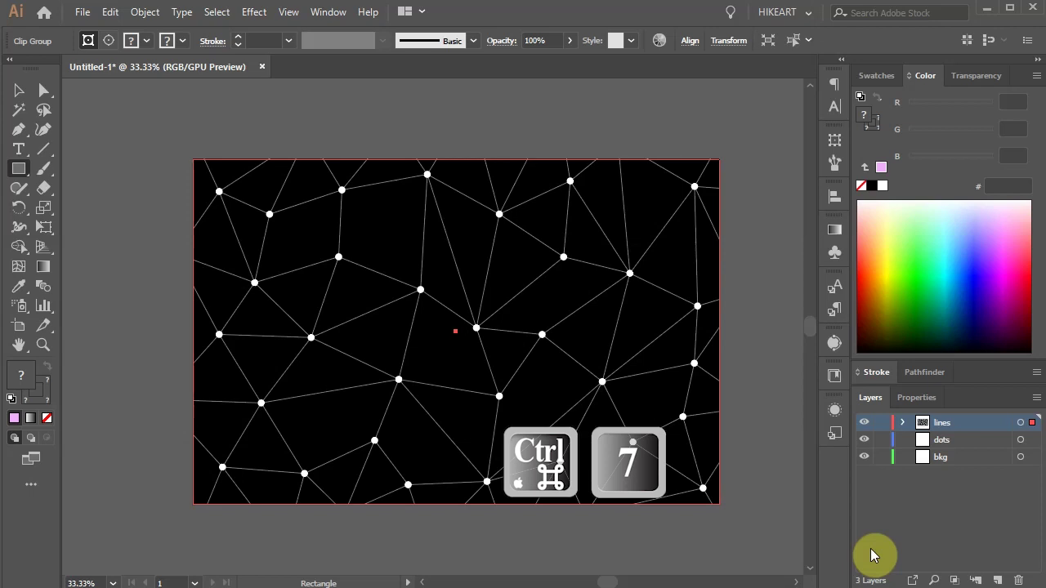
pyautogui.scroll(1, 517, 345)
pyautogui.hotkey('ctrl', 'shift', 'a')
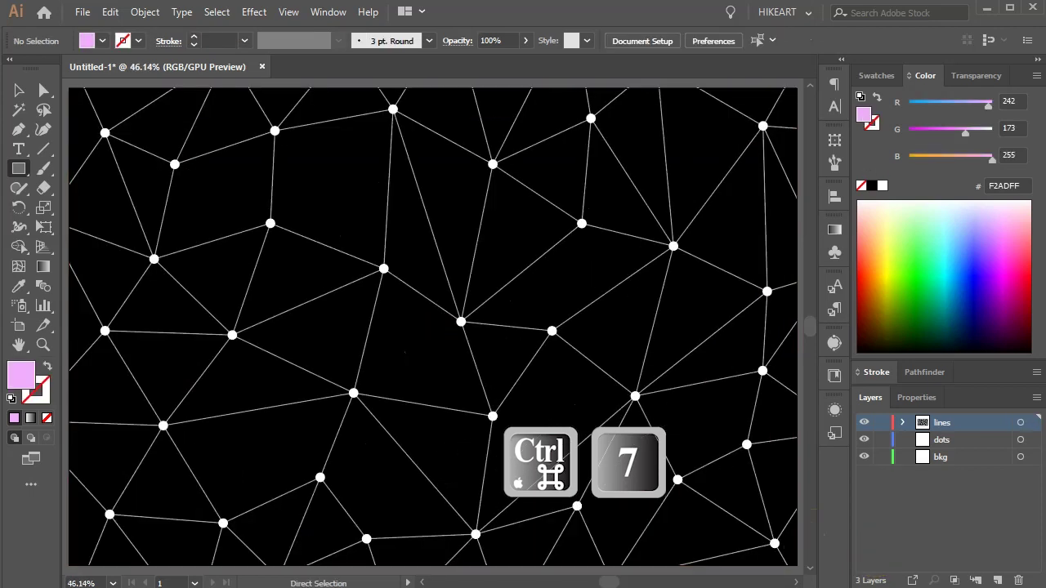